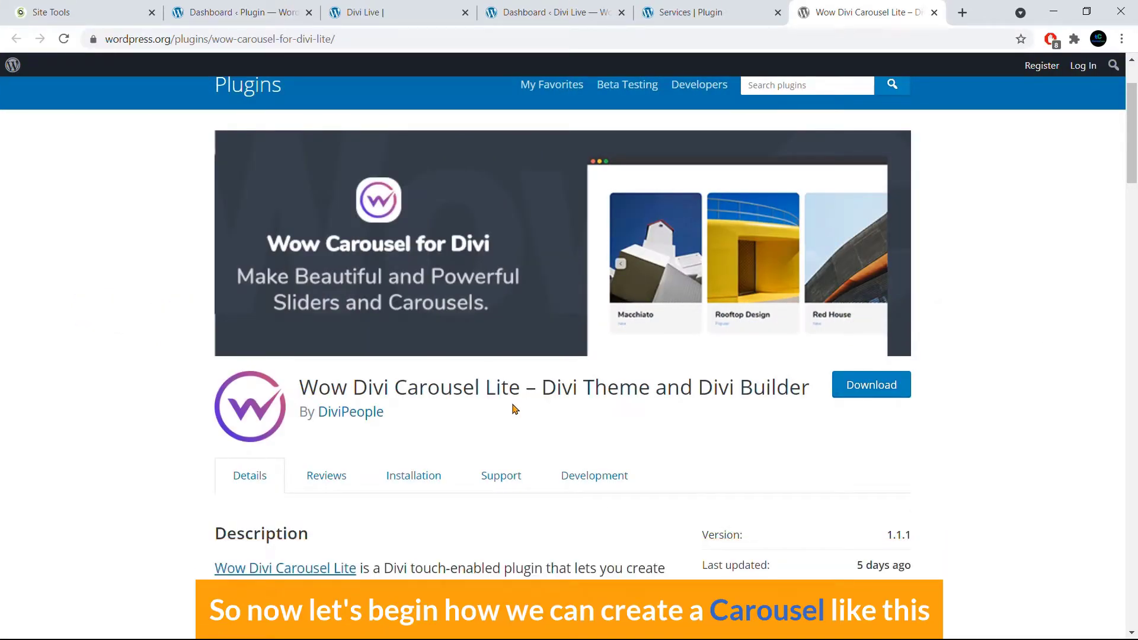
Glance at the example carousel on the Services page, then return to the Wow Divi Carousel Lite plugin page.
click(672, 11)
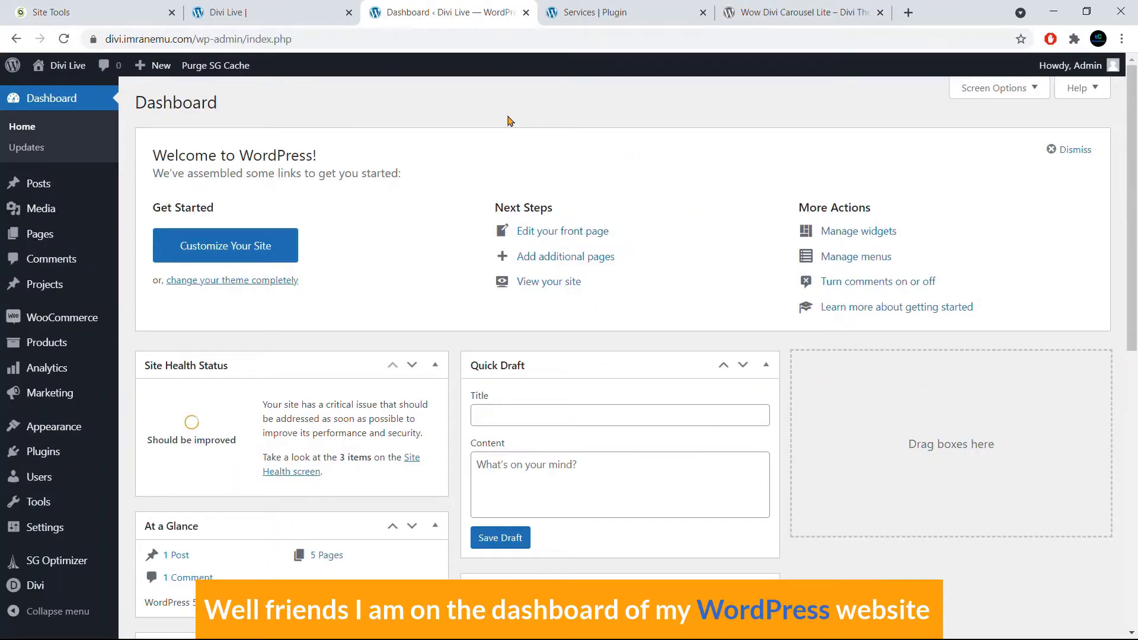
click(768, 7)
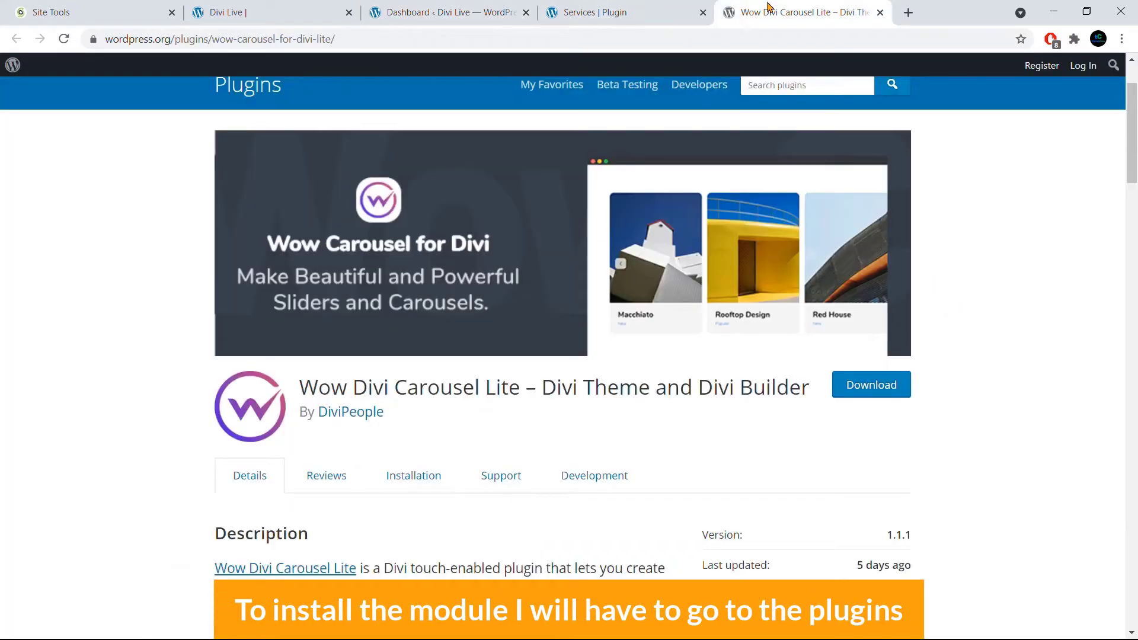
Search the plugin directory for 'wow divi', then install and activate Wow Divi Carousel Lite.
click(470, 12)
mouse_move(76, 452)
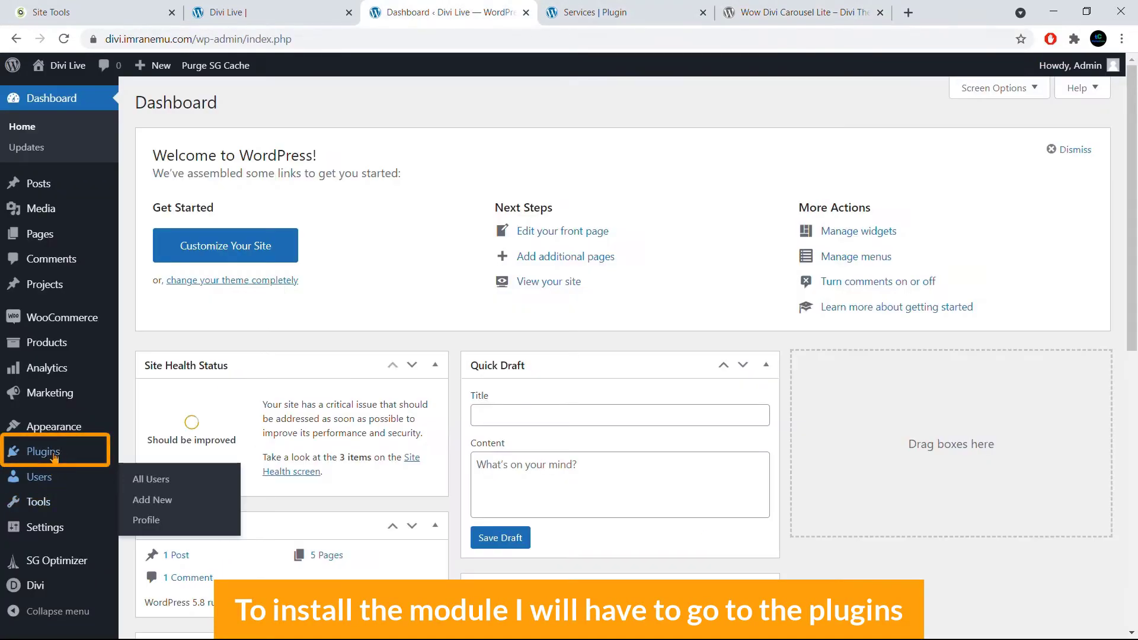
click(152, 474)
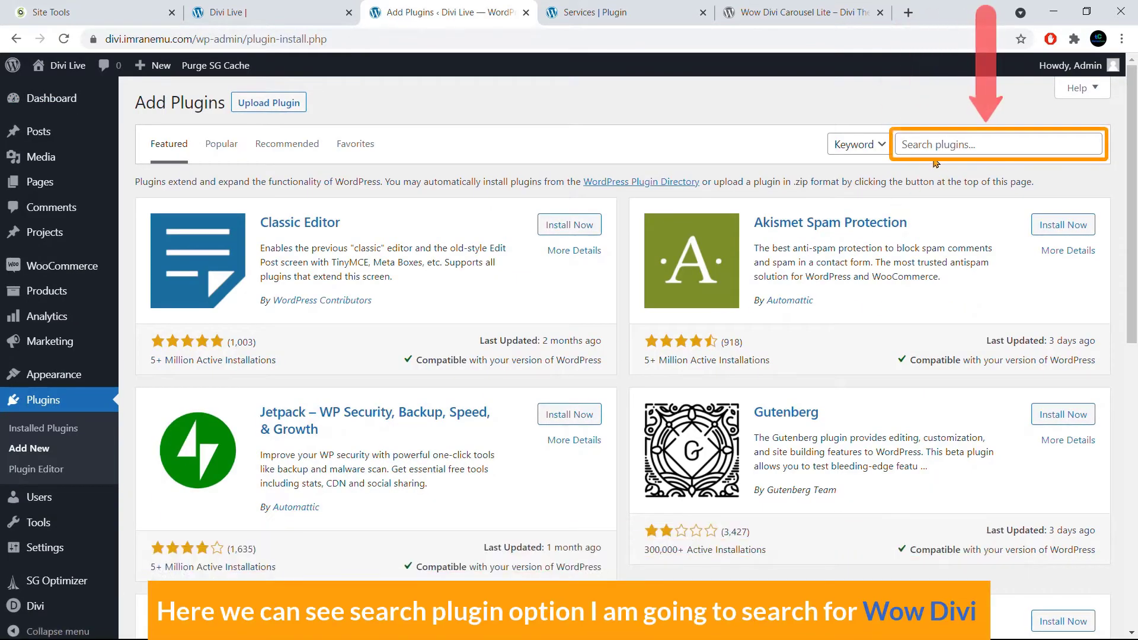
click(938, 140)
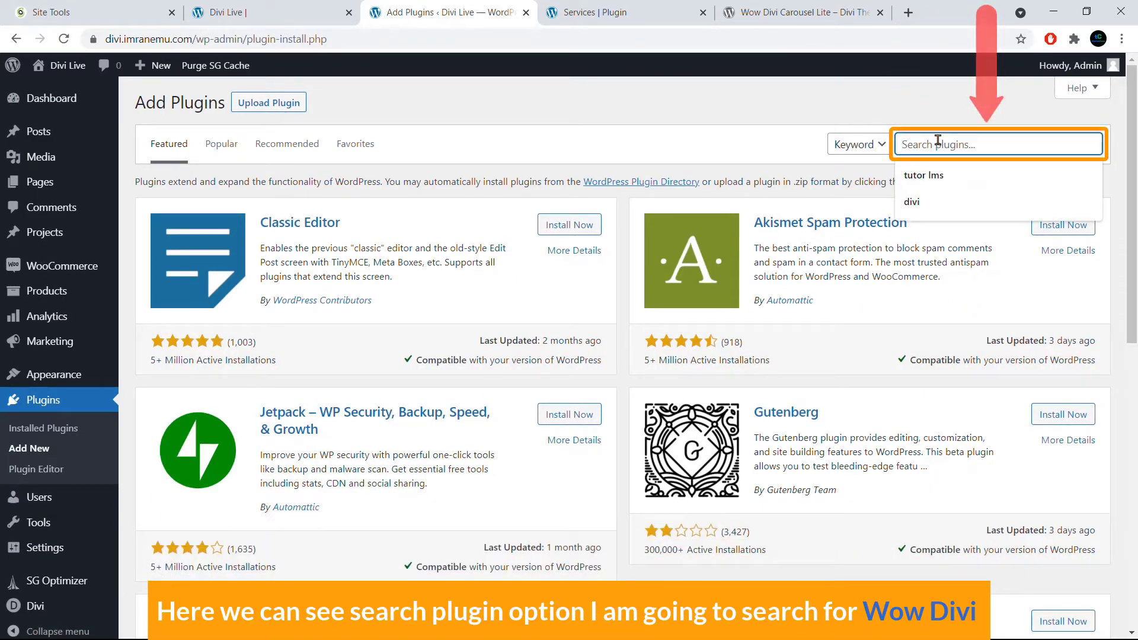
text(wow divi)
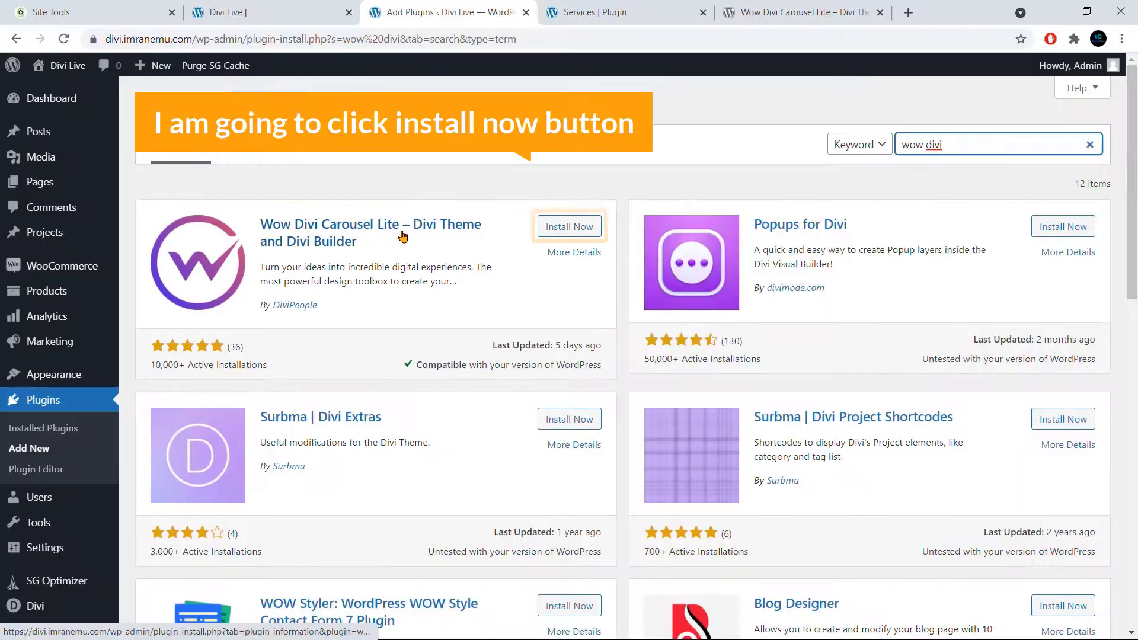
click(570, 229)
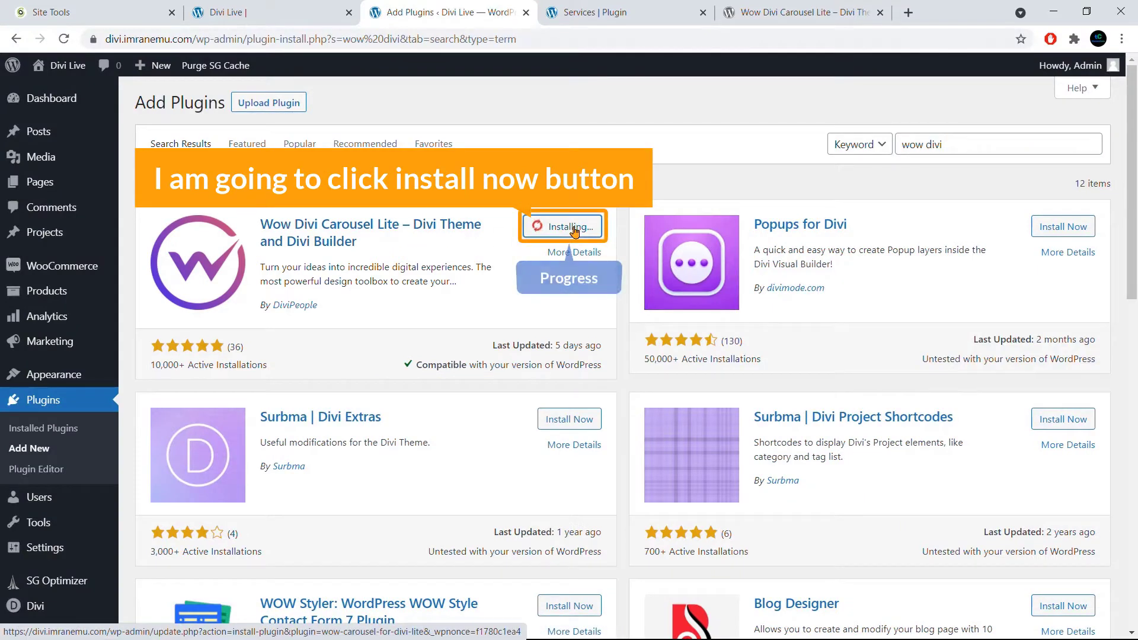
click(575, 229)
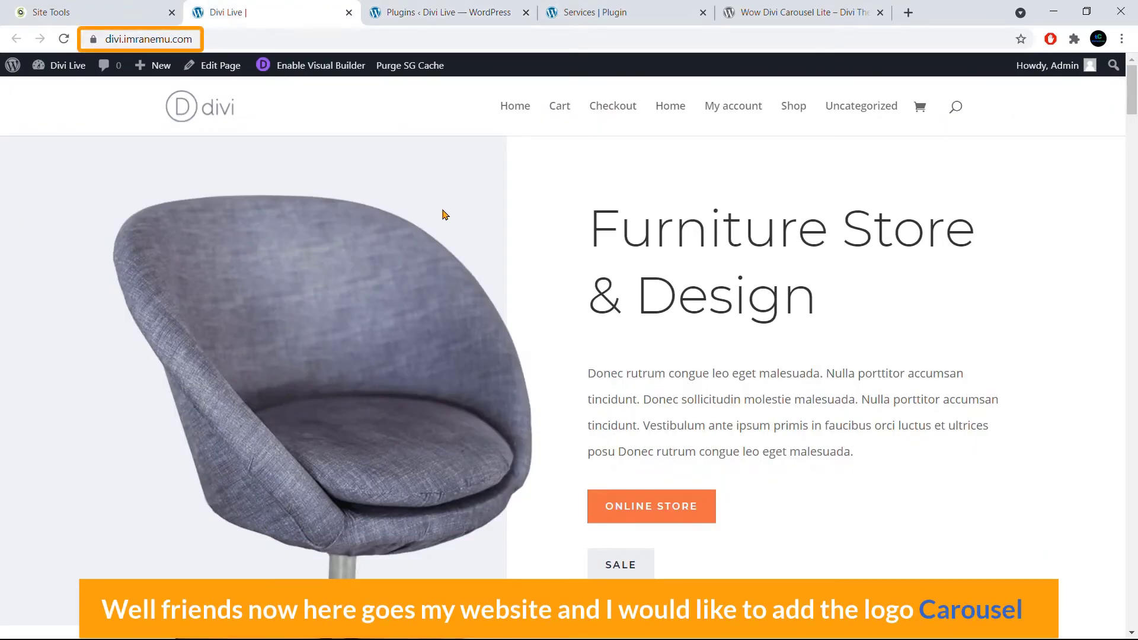
Enable the Visual Builder on the homepage and scroll to where the new section will go.
scroll(444, 215, down, 6)
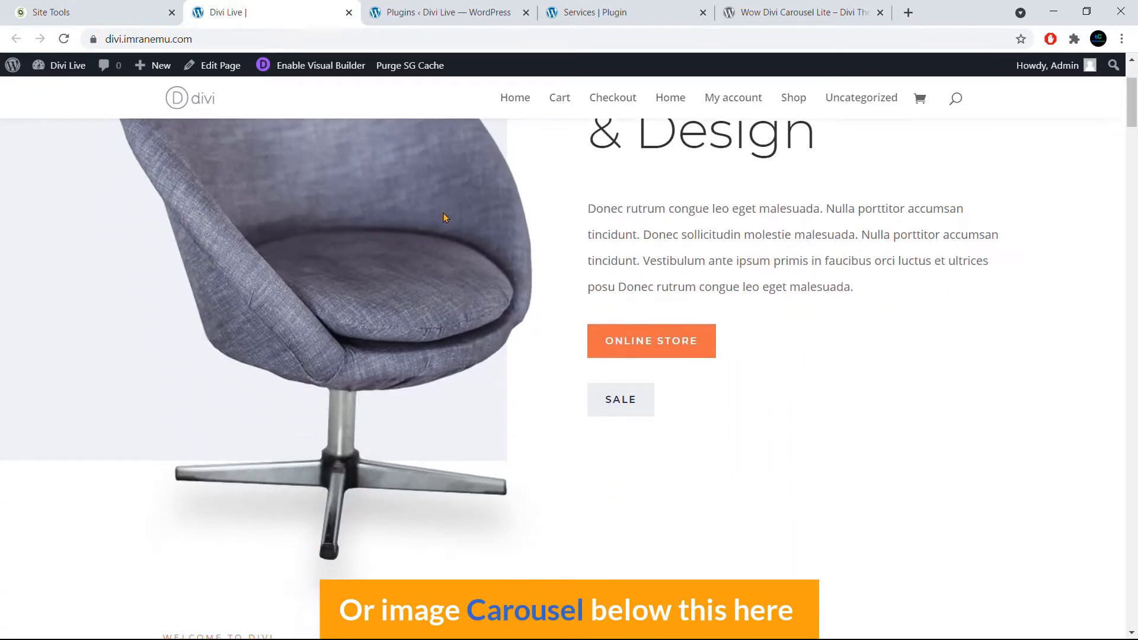
scroll(475, 332, up, 6)
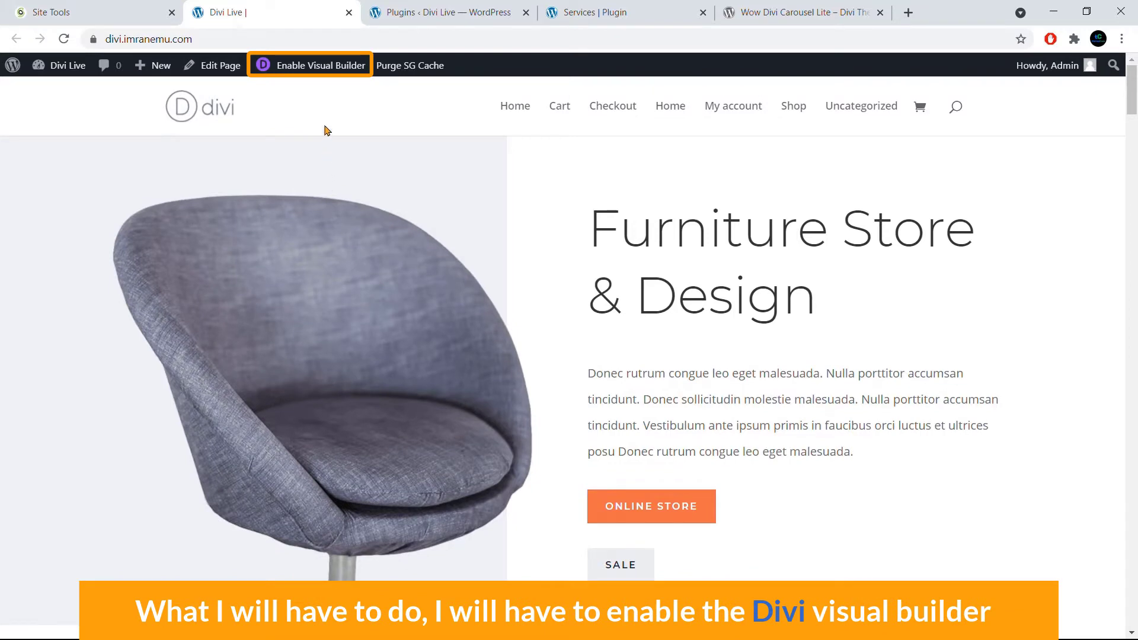
click(314, 67)
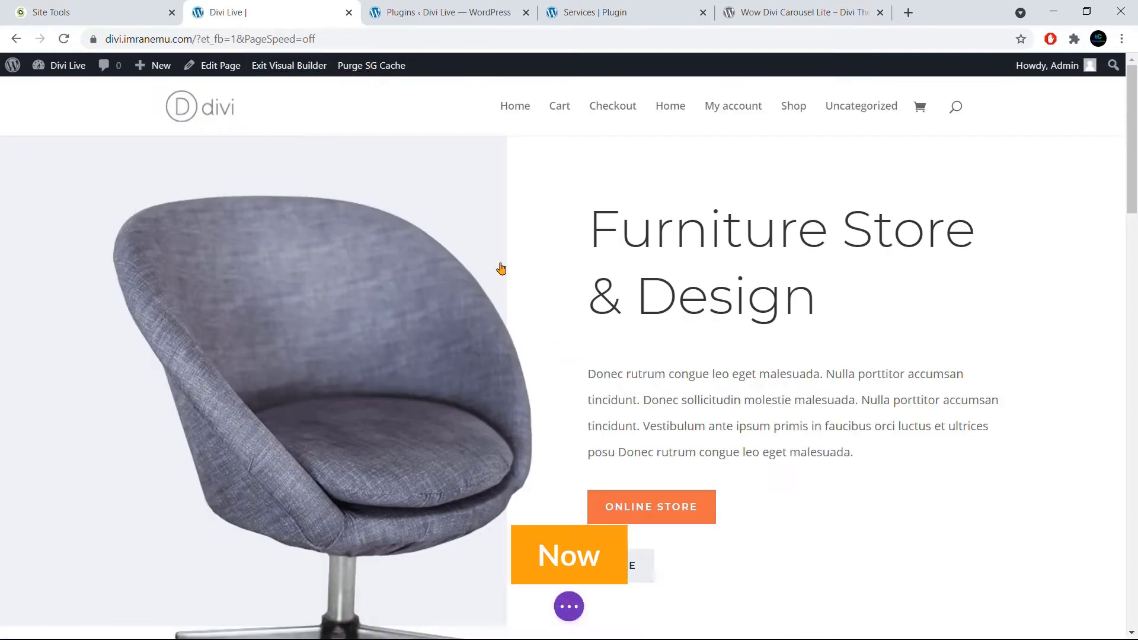
scroll(501, 268, down, 8)
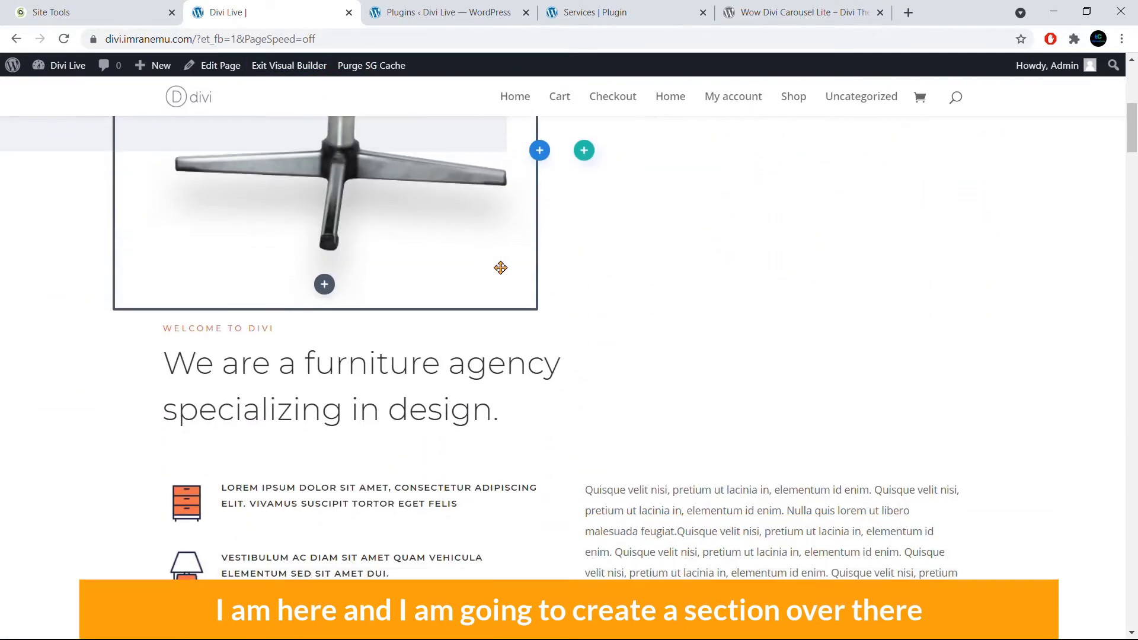
scroll(501, 268, down, 6)
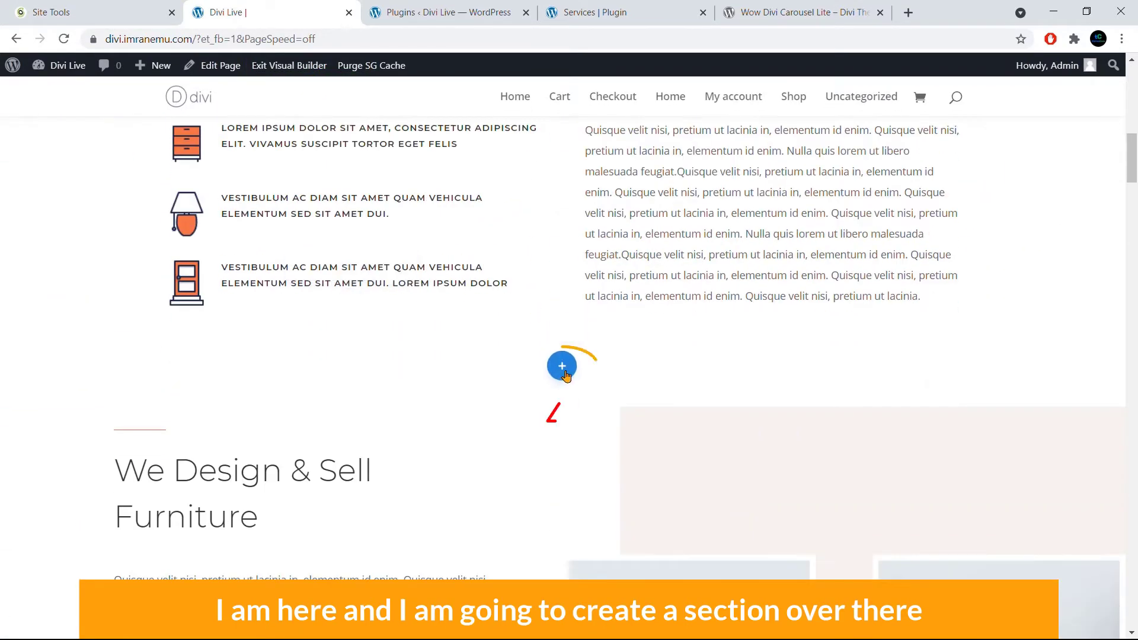
scroll(526, 302, up, 5)
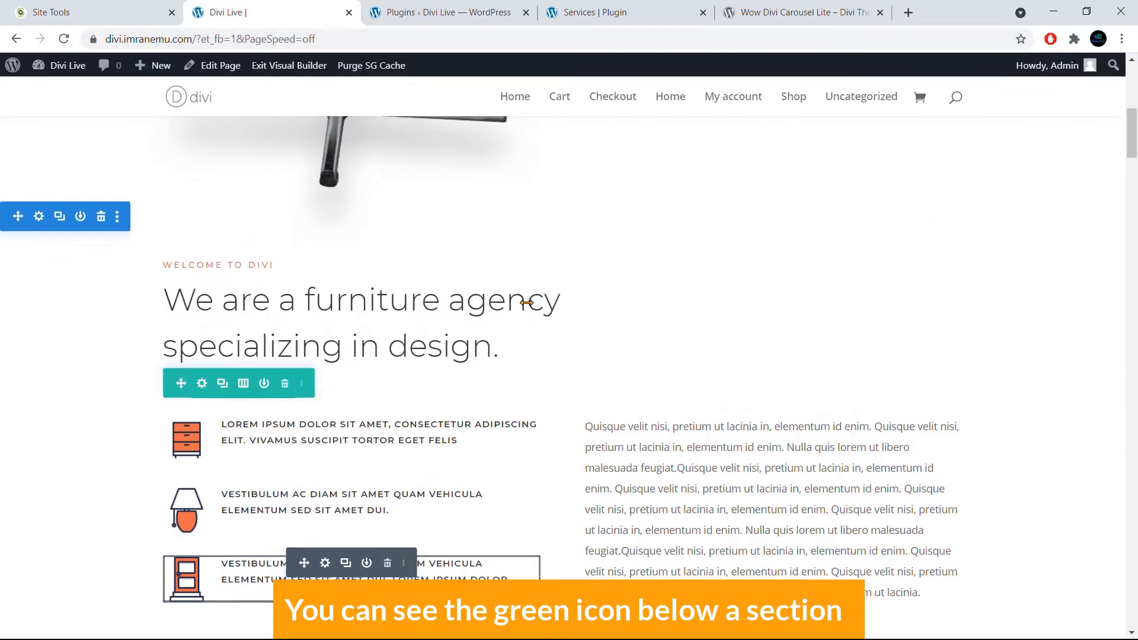
scroll(533, 247, up, 1)
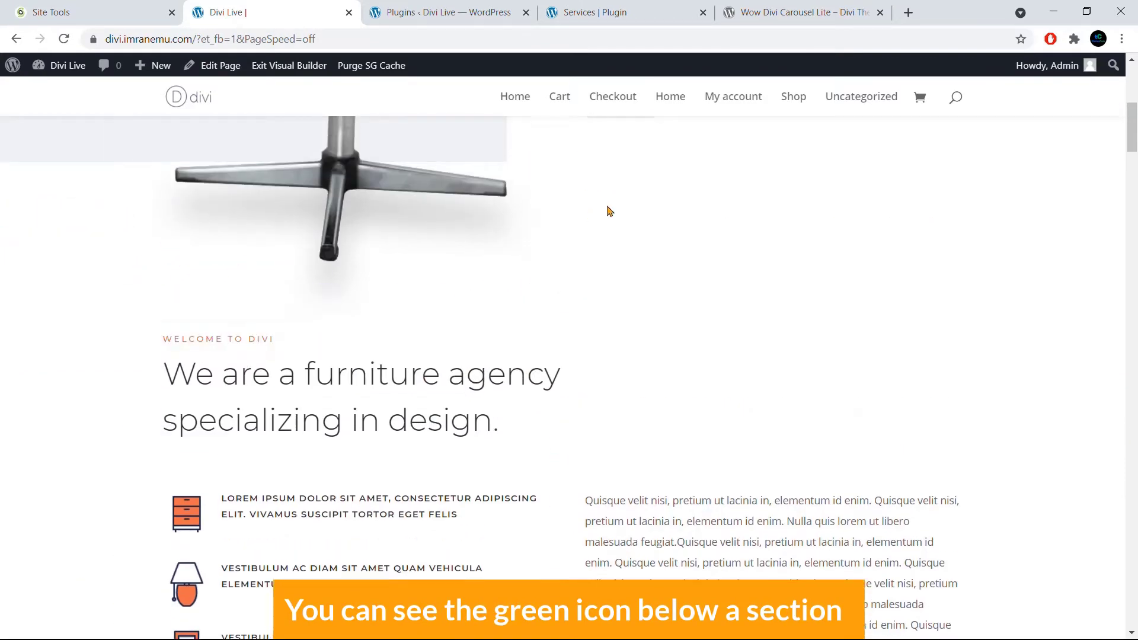
scroll(610, 211, up, 6)
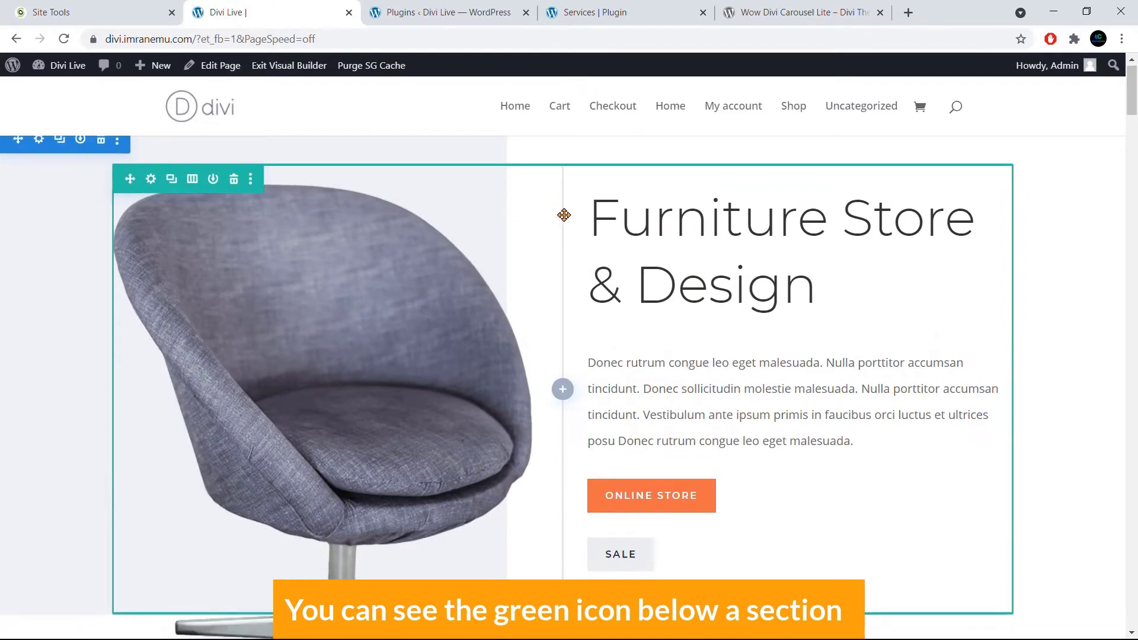
scroll(564, 215, down, 15)
scroll(562, 320, up, 1)
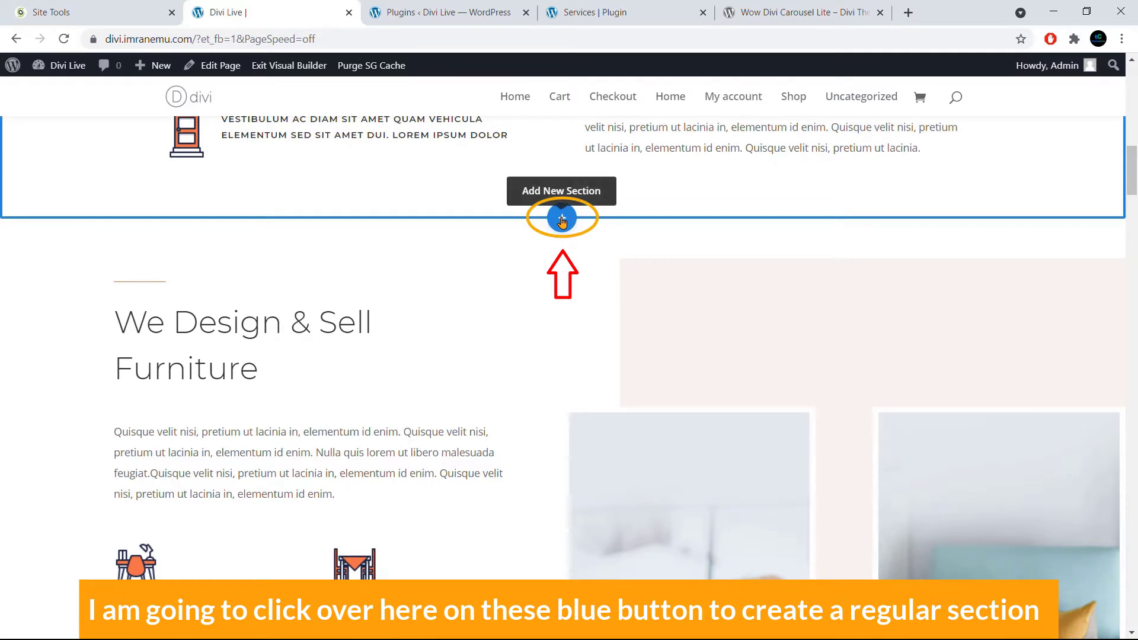
Add a regular one-column section below the furniture agency section holding a Wow Image Carousel module.
click(562, 221)
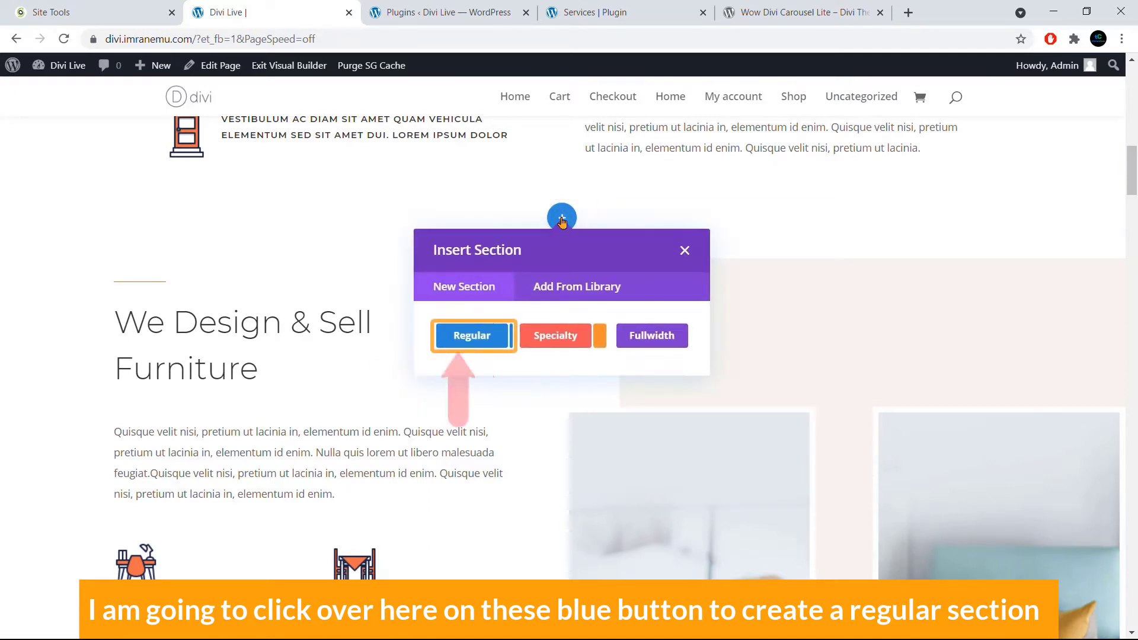
click(477, 336)
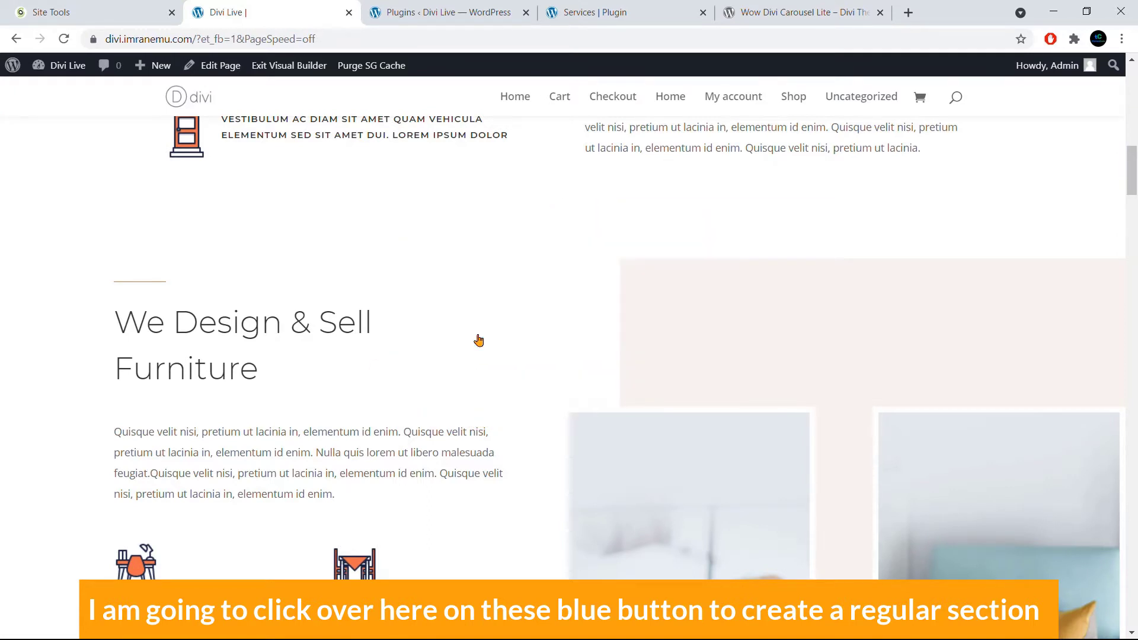
click(478, 413)
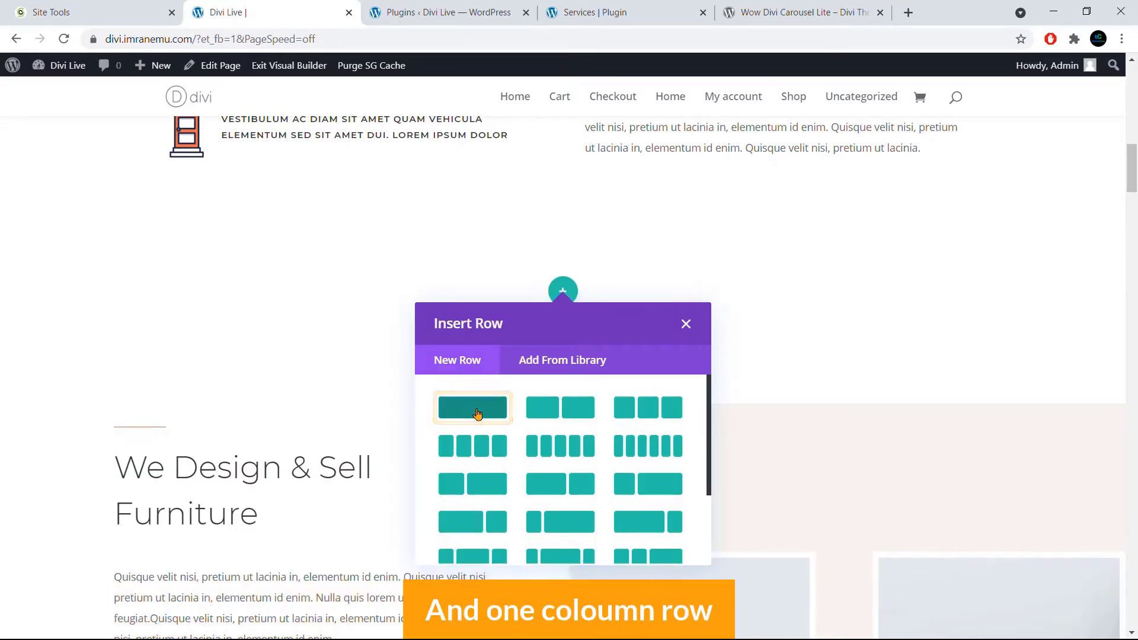
scroll(516, 228, down, 1)
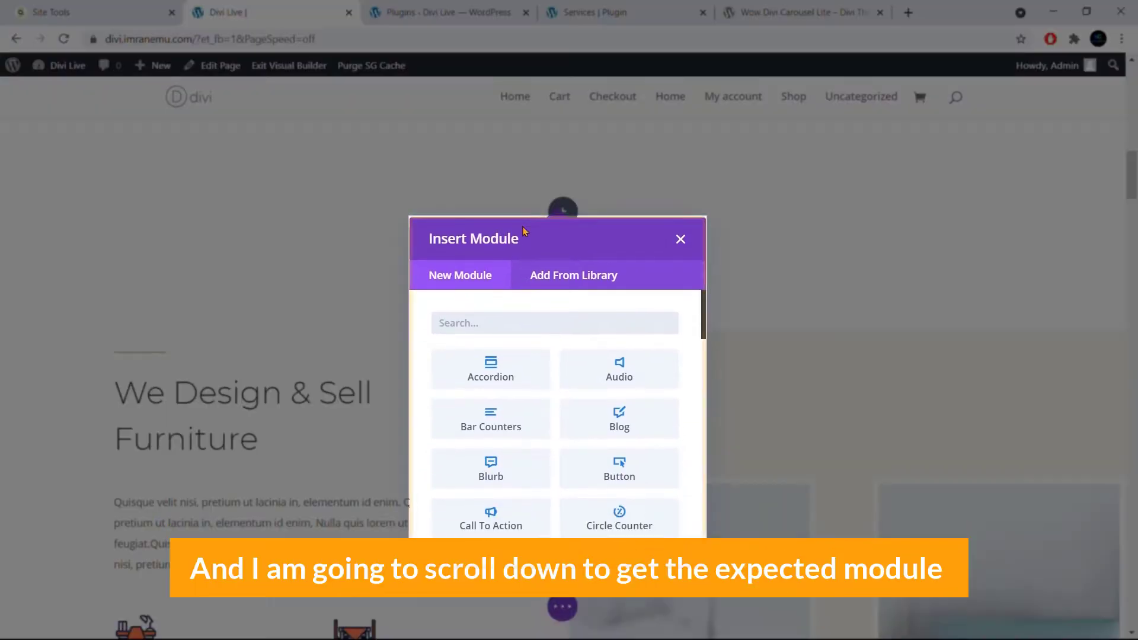
scroll(548, 364, down, 1)
scroll(549, 364, down, 10)
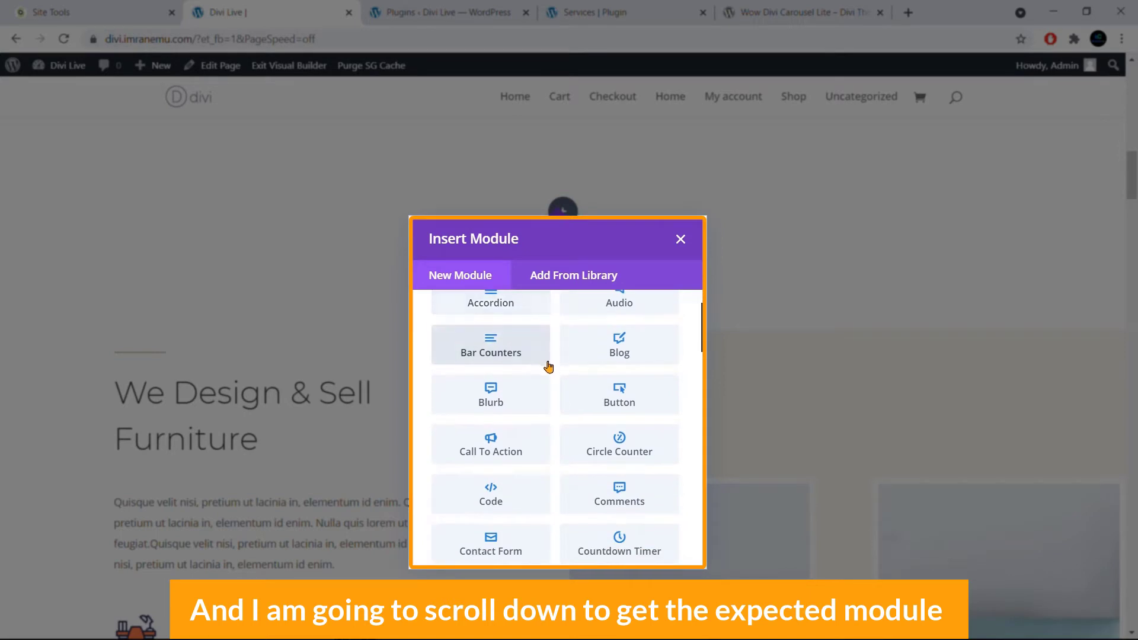
scroll(549, 372, down, 10)
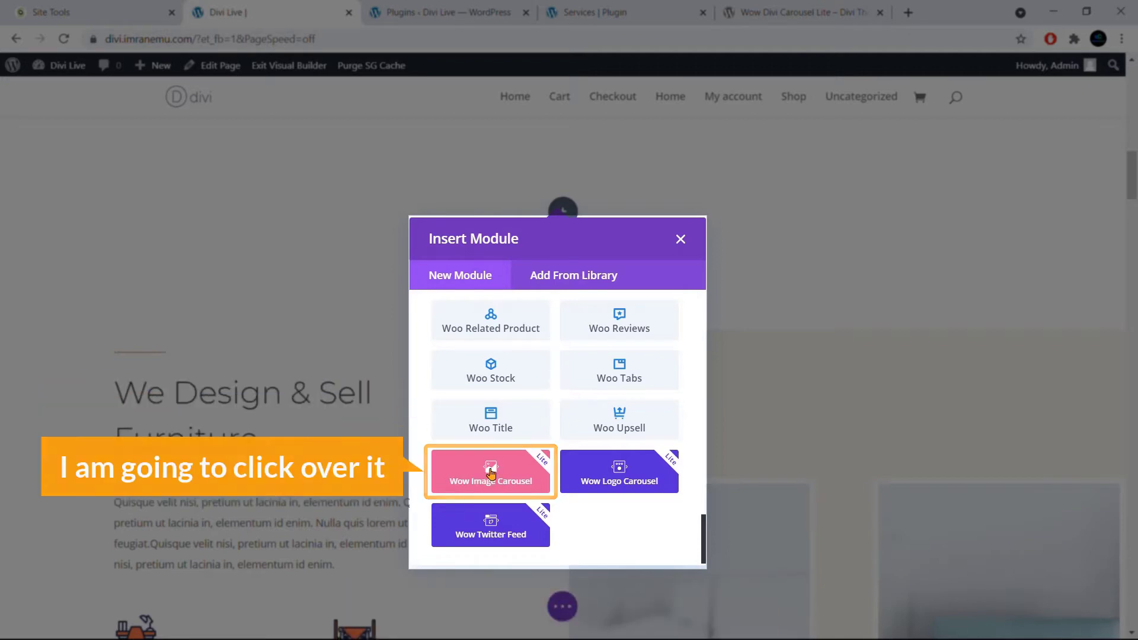
click(497, 476)
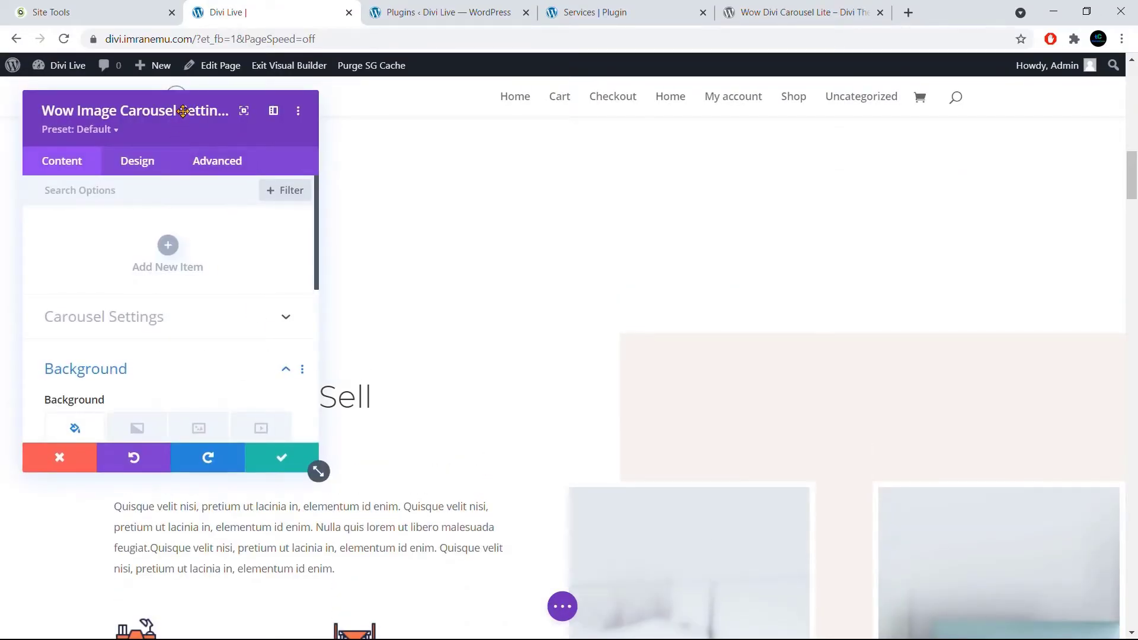
Move the settings panel to the centre, add a first carousel item and expand its Content options.
drag(183, 111, 534, 122)
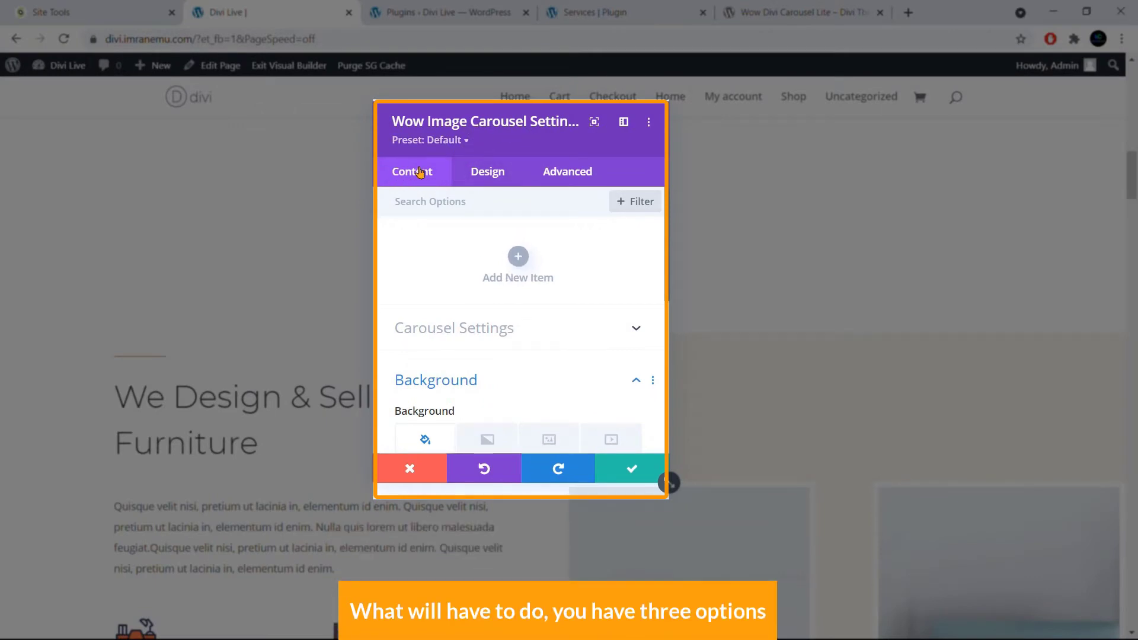
click(518, 260)
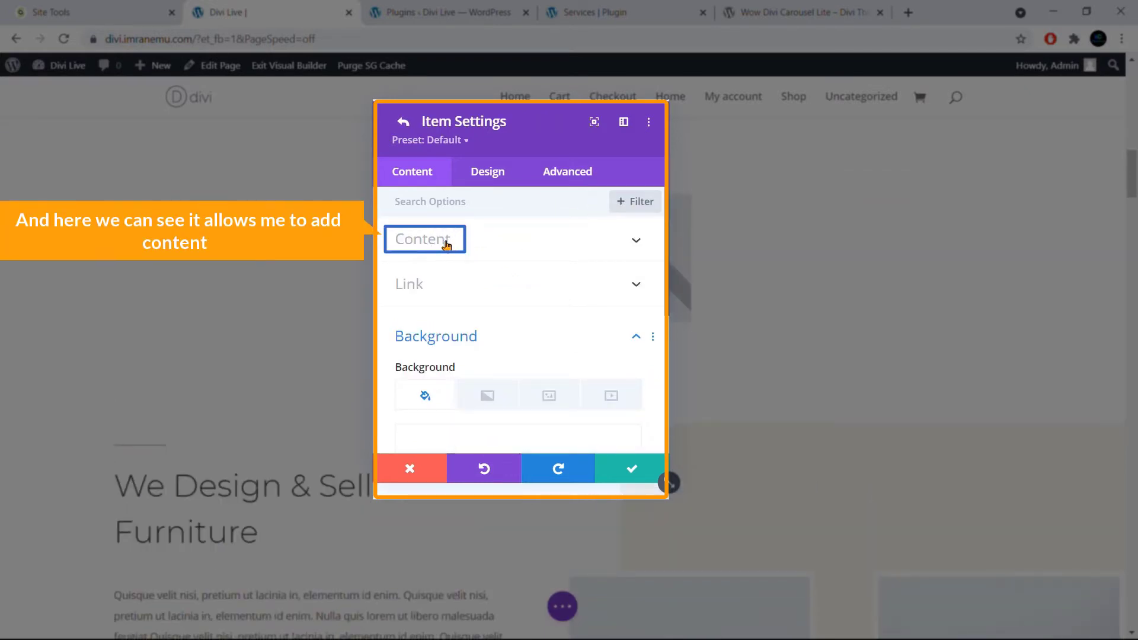
click(635, 240)
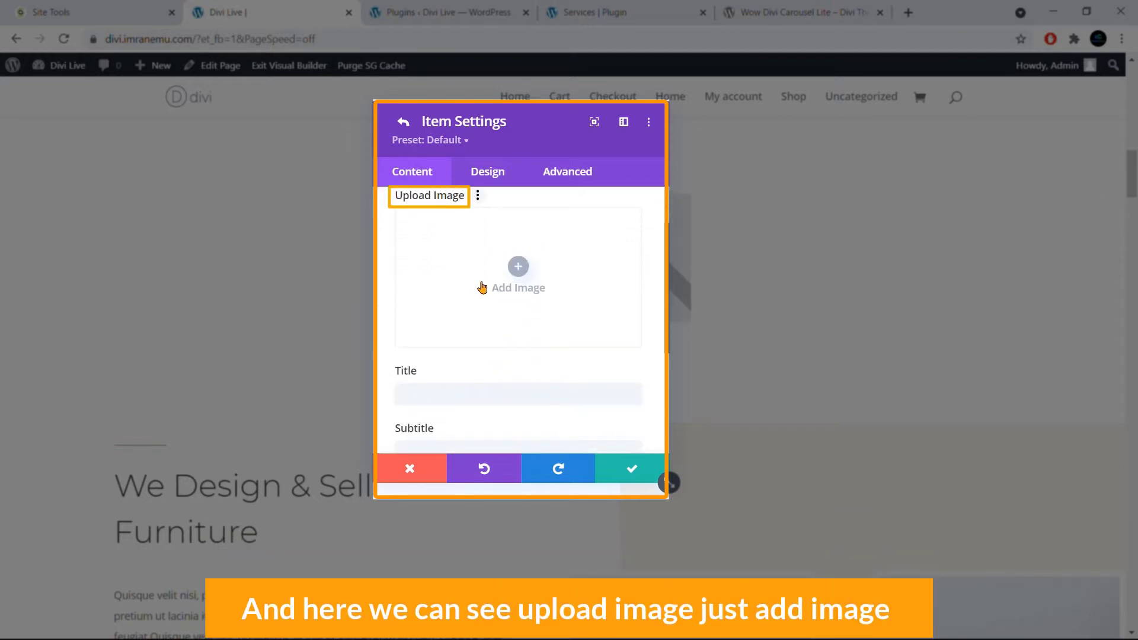
Upload the shop logo files to the Media Library and use tech.png as the item's image.
click(520, 339)
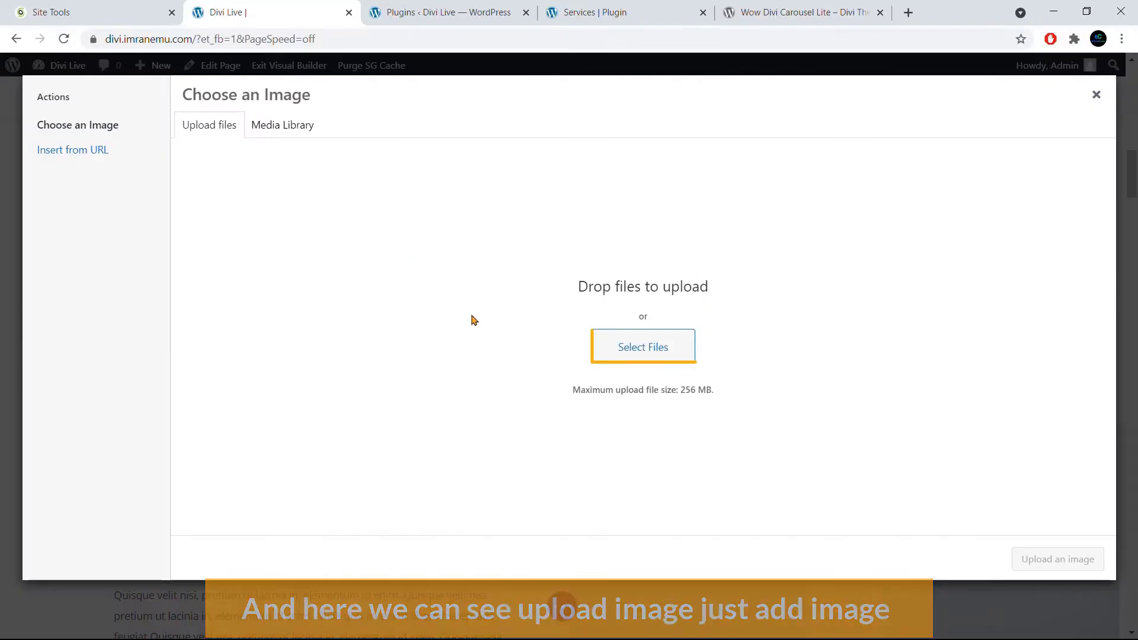
click(643, 350)
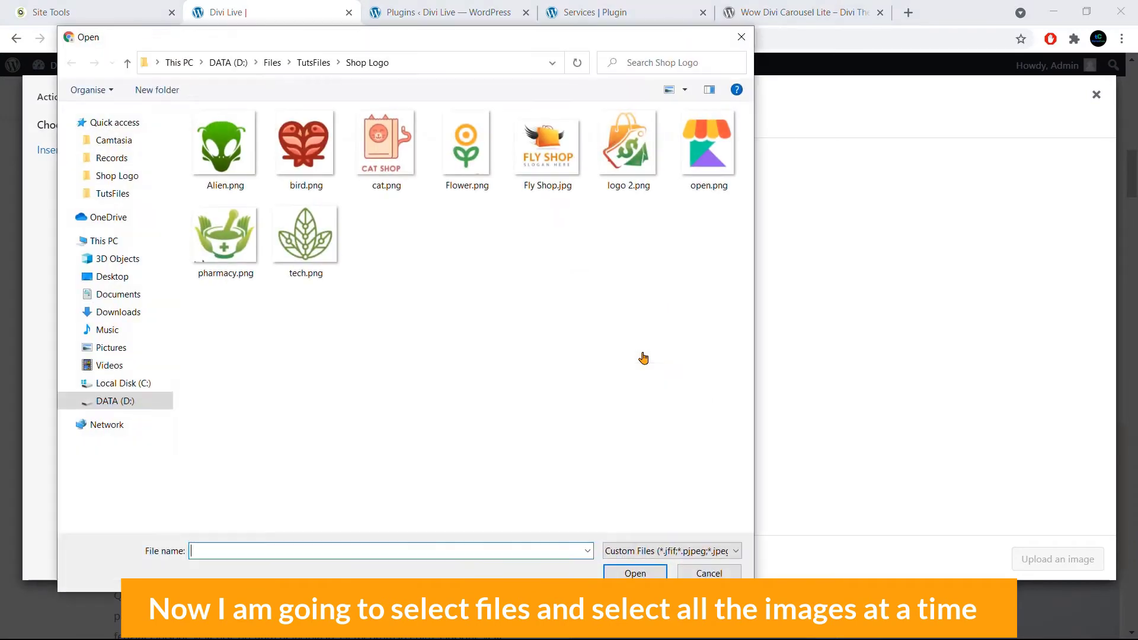
drag(236, 303, 736, 107)
click(638, 573)
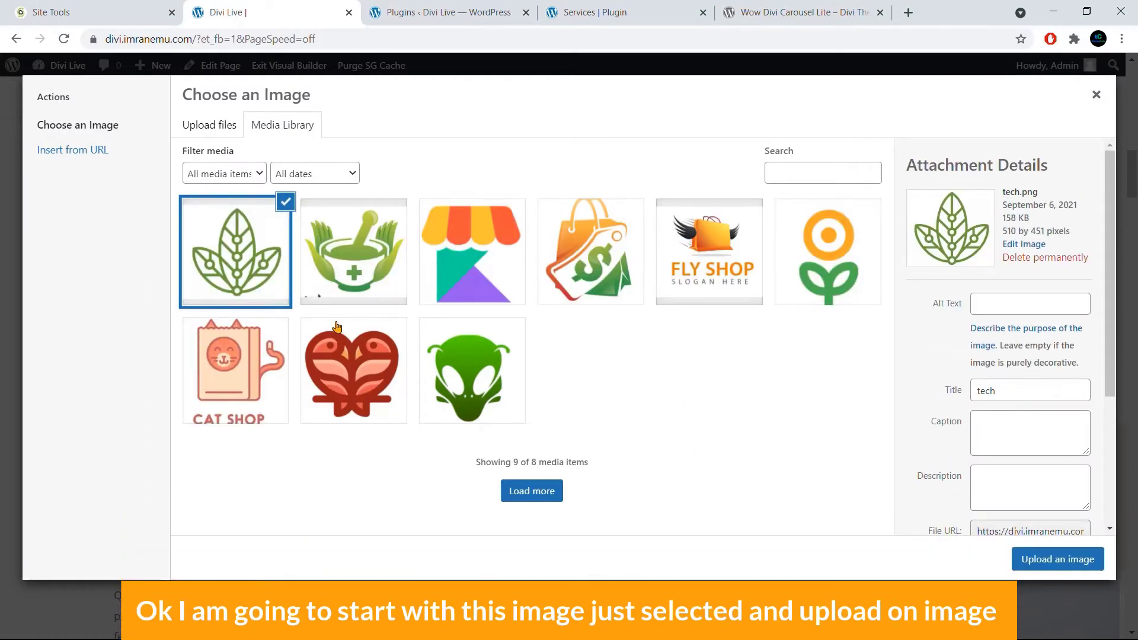
click(1027, 568)
drag(514, 127, 940, 194)
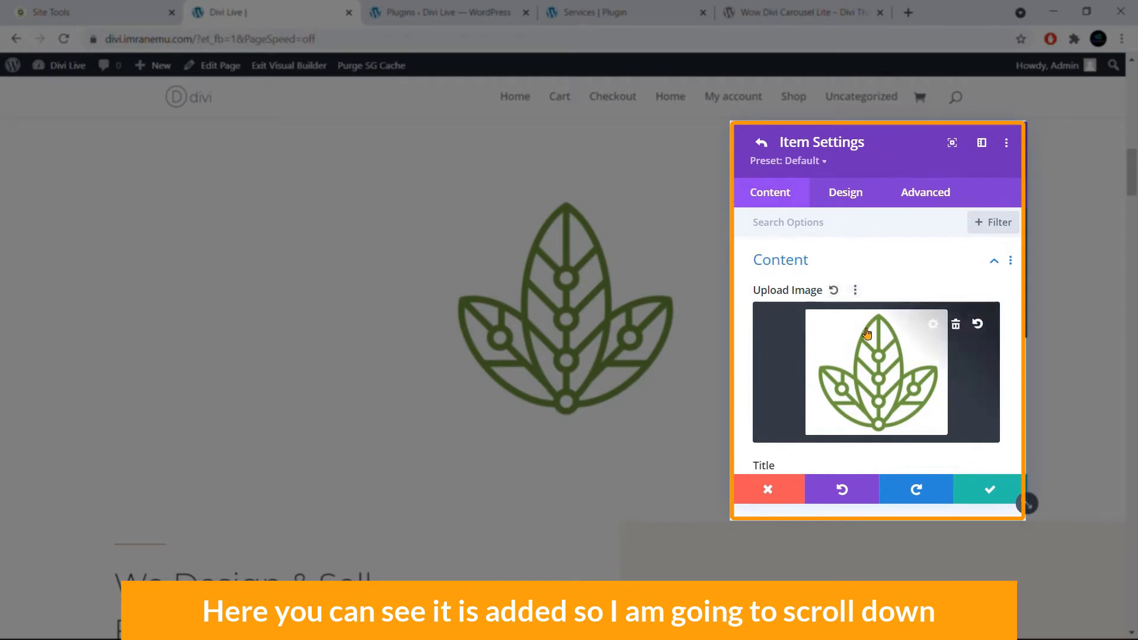
Type a test title on the leaf item, then delete it so the item stays untitled.
scroll(864, 326, down, 3)
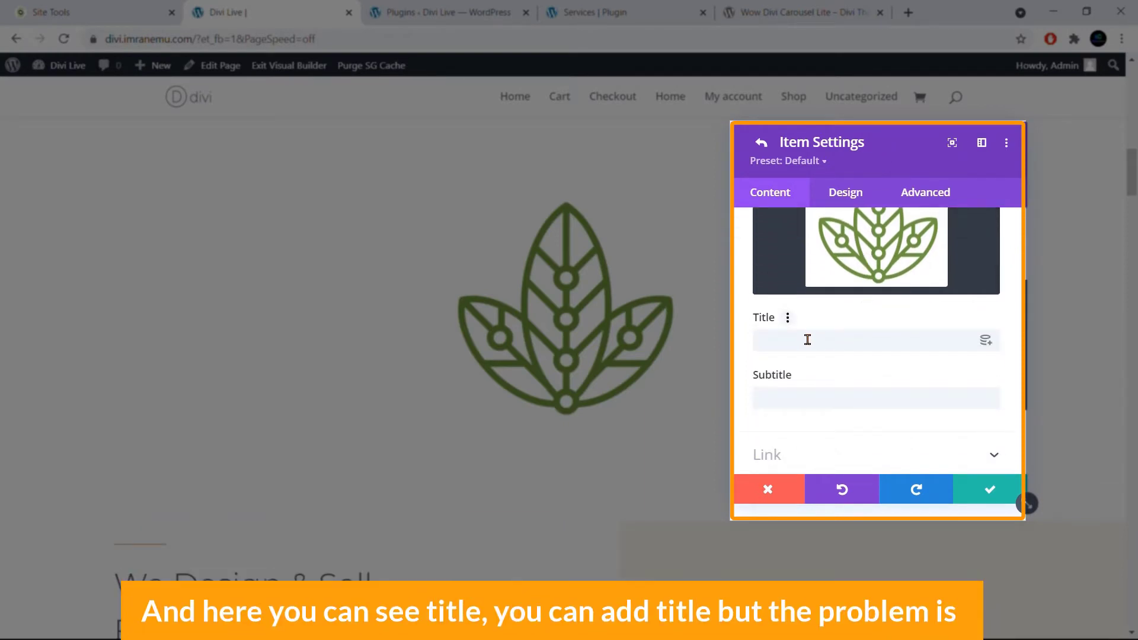
click(808, 339)
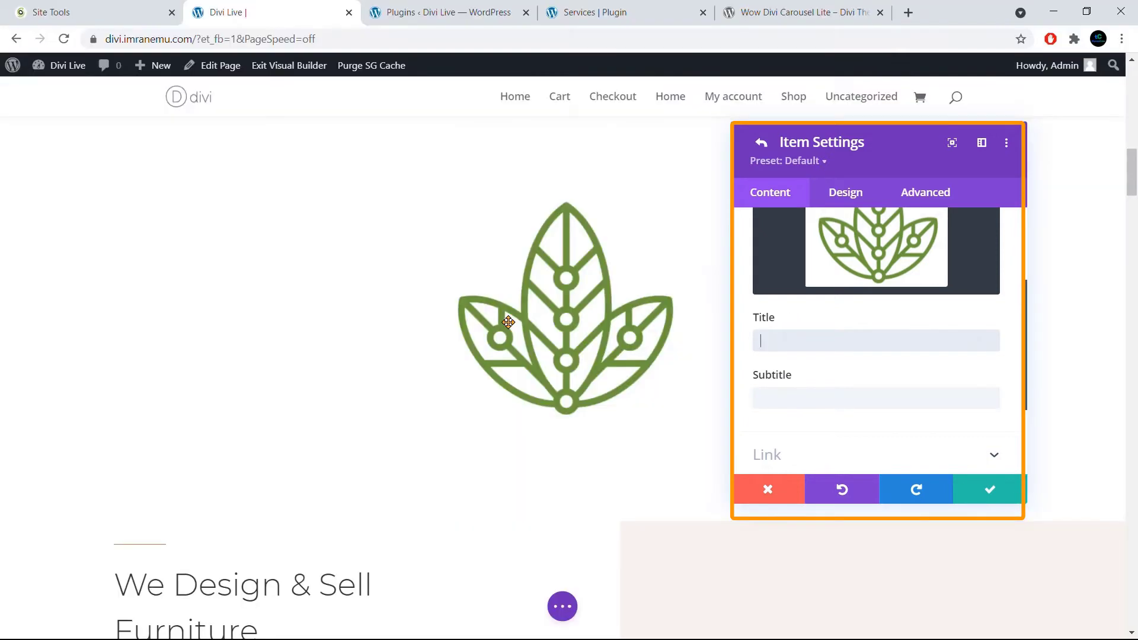
text(Title)
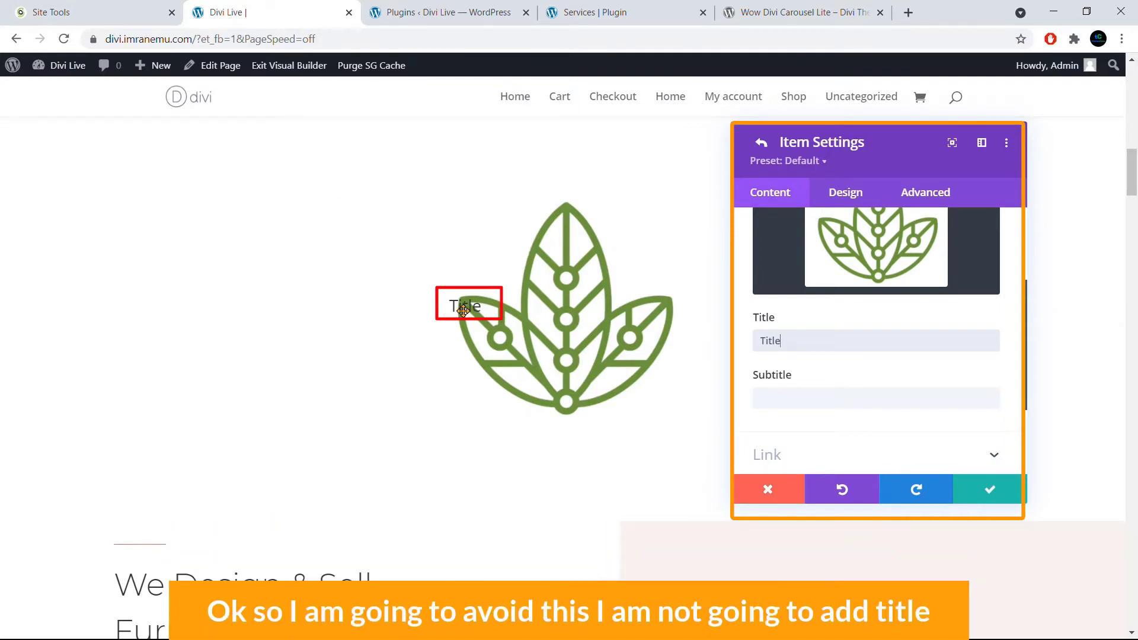
key(BackSpace)
key(BackSpace)
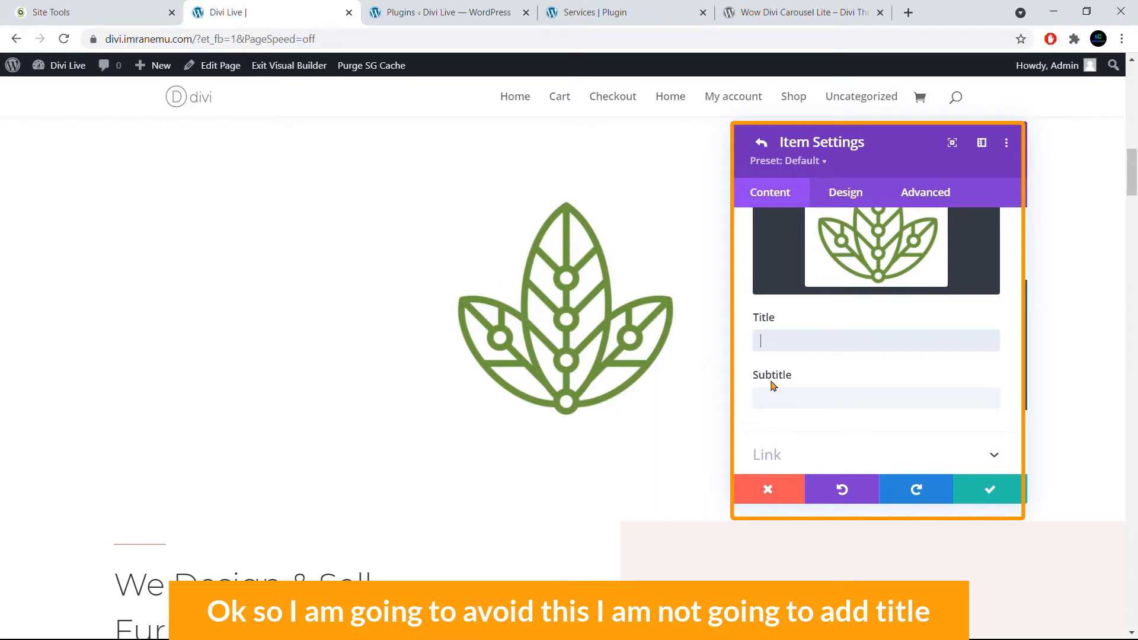
scroll(848, 371, down, 1)
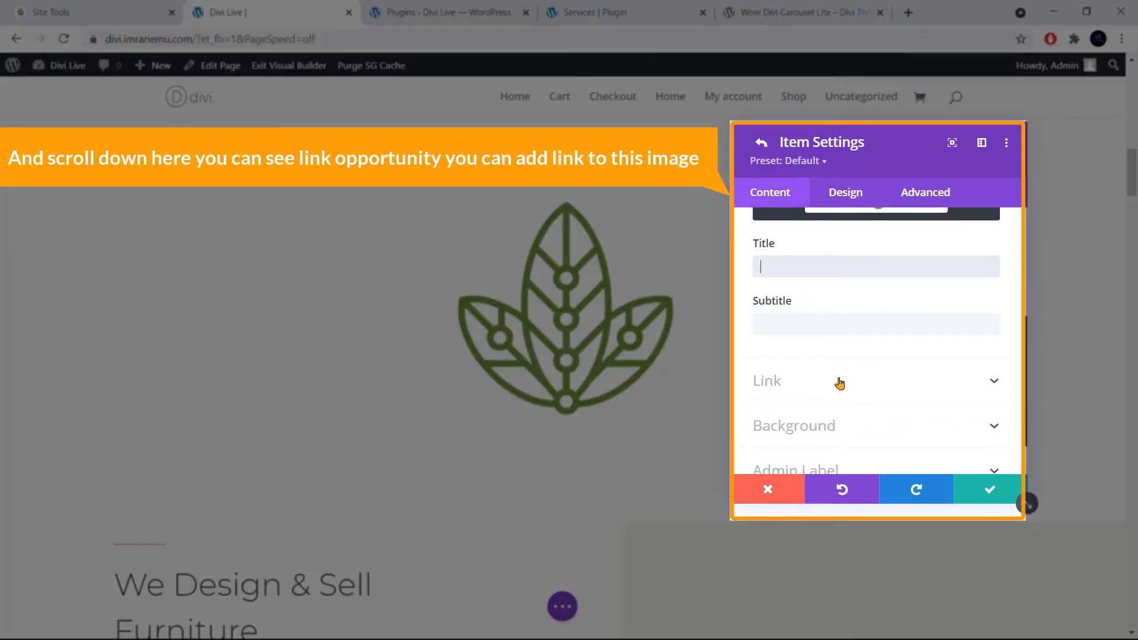
scroll(840, 382, down, 1)
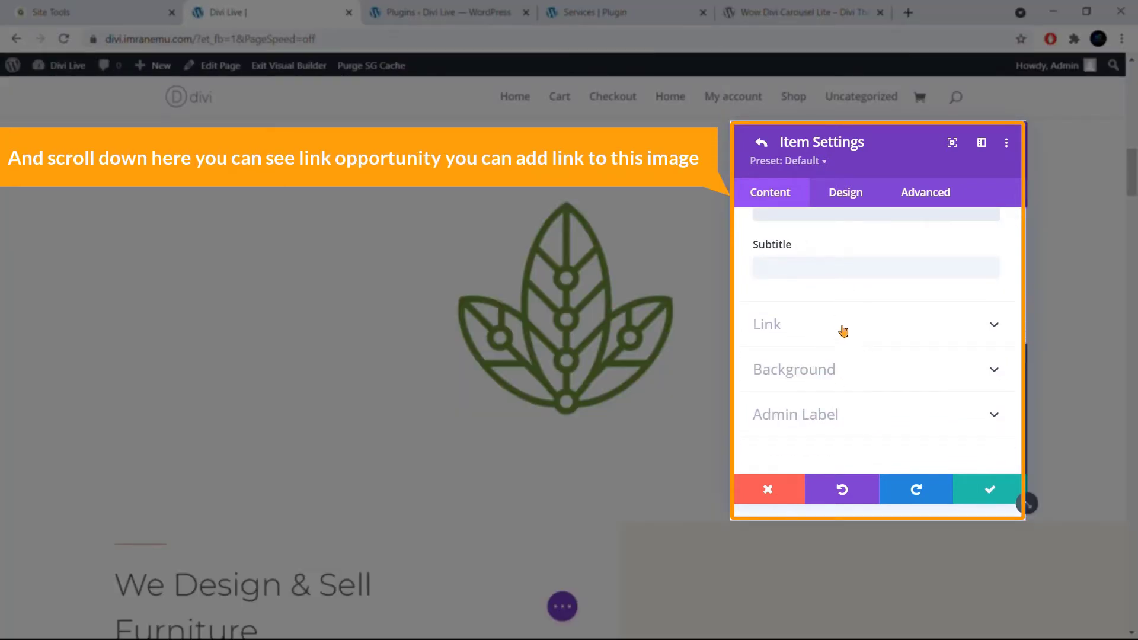
click(843, 329)
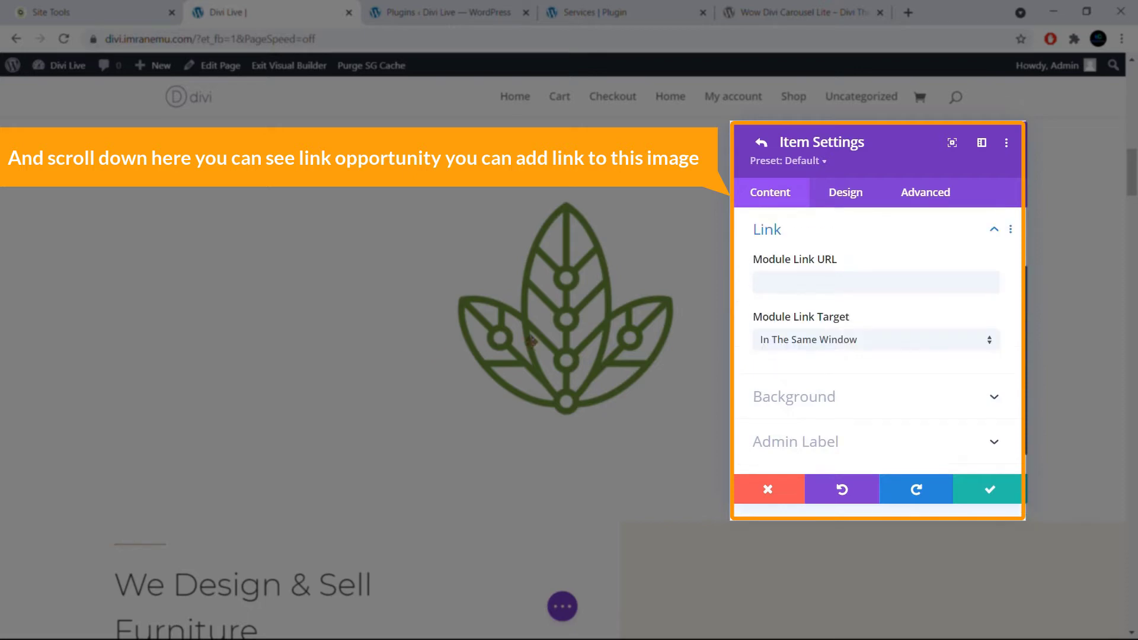
click(611, 7)
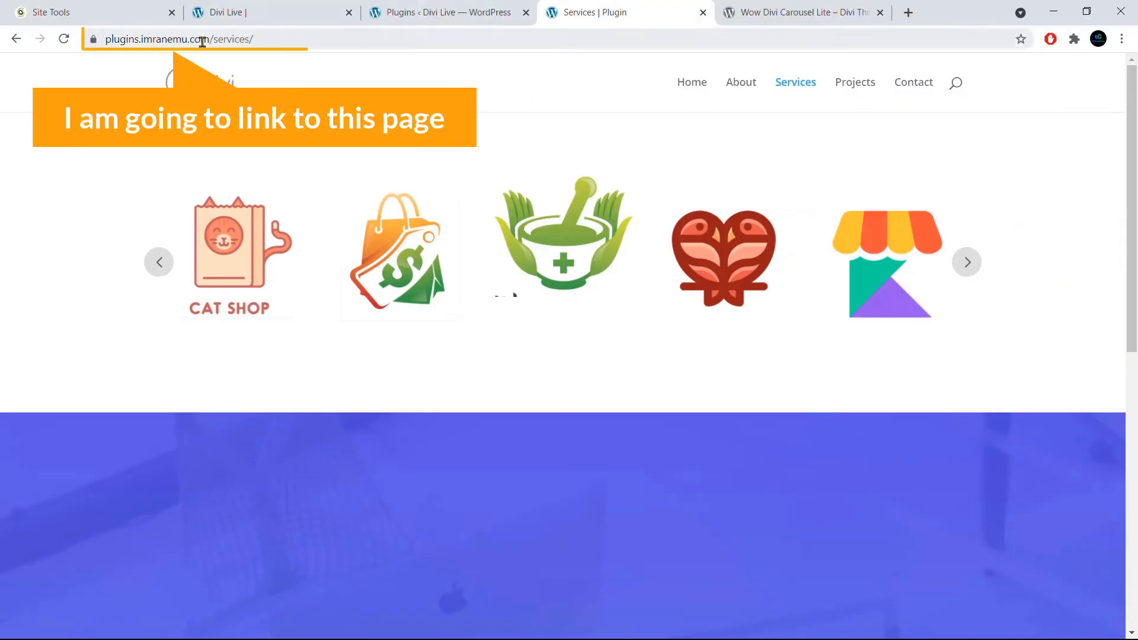
click(204, 39)
key(ctrl+c)
right_click(204, 39)
click(237, 107)
click(237, 12)
click(770, 283)
key(ctrl+v)
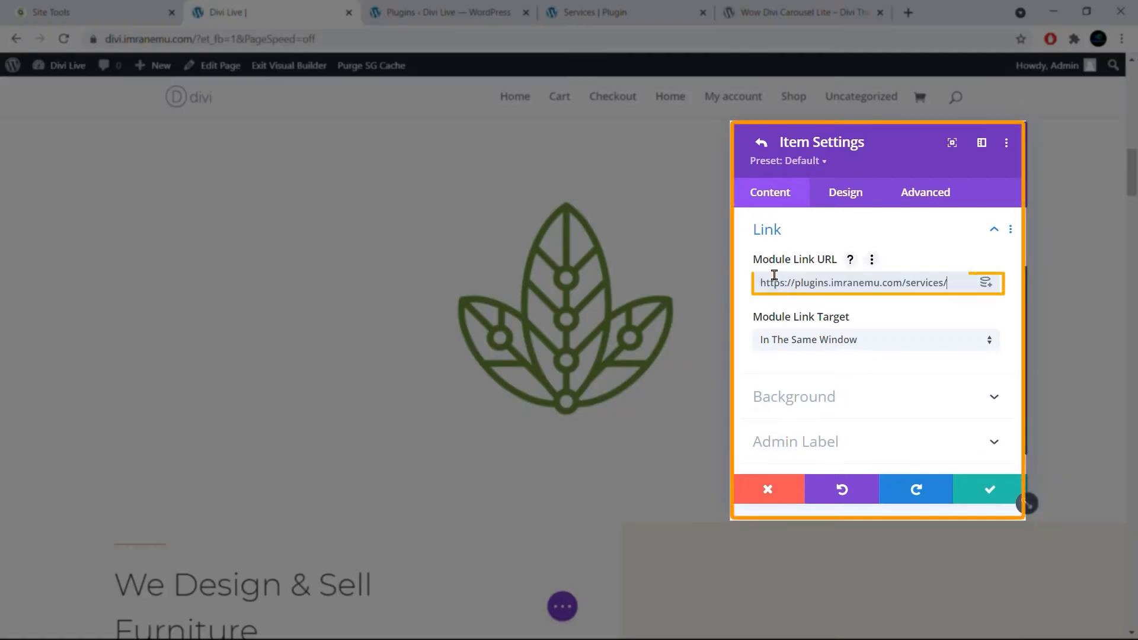
click(812, 347)
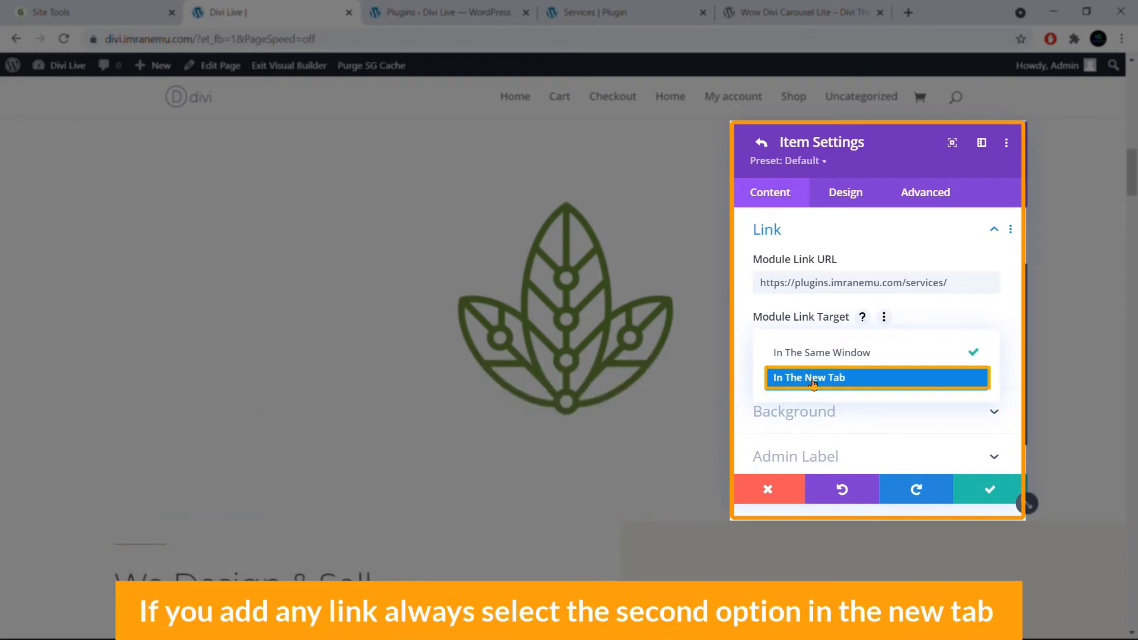
Set the link target to In The New Tab, then try a grey background colour and reset it to none.
click(814, 380)
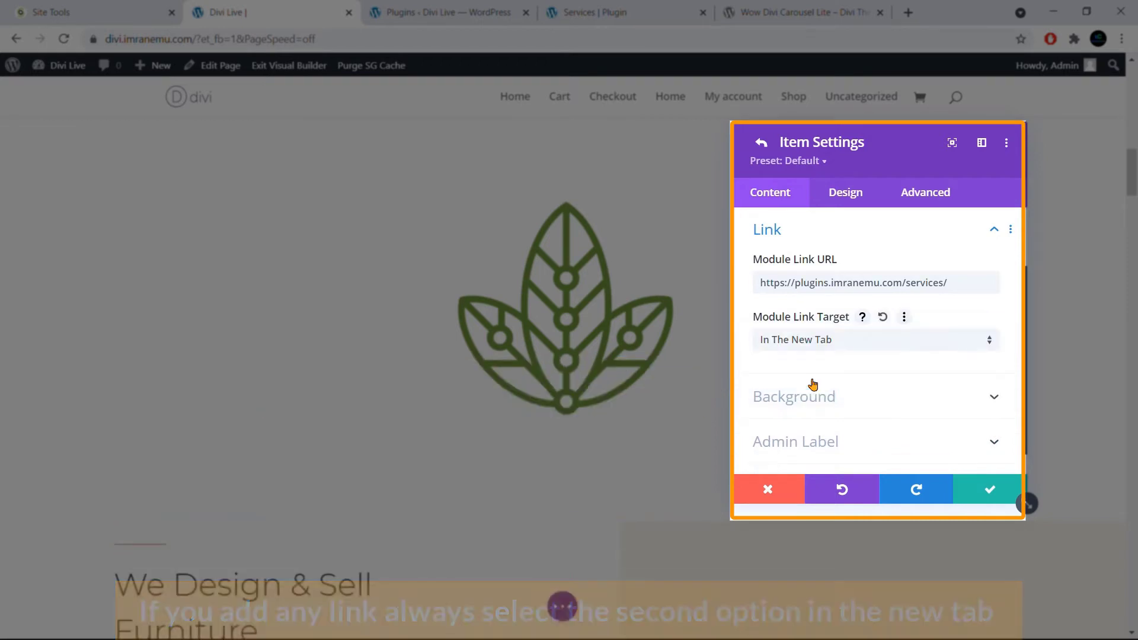
click(828, 372)
click(877, 377)
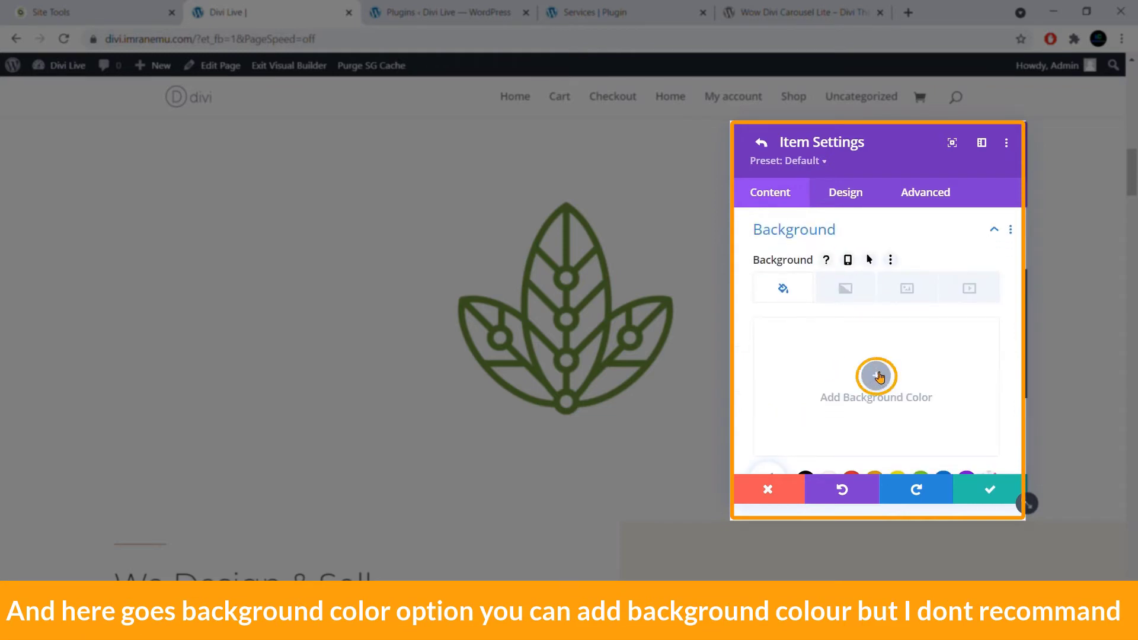
click(922, 356)
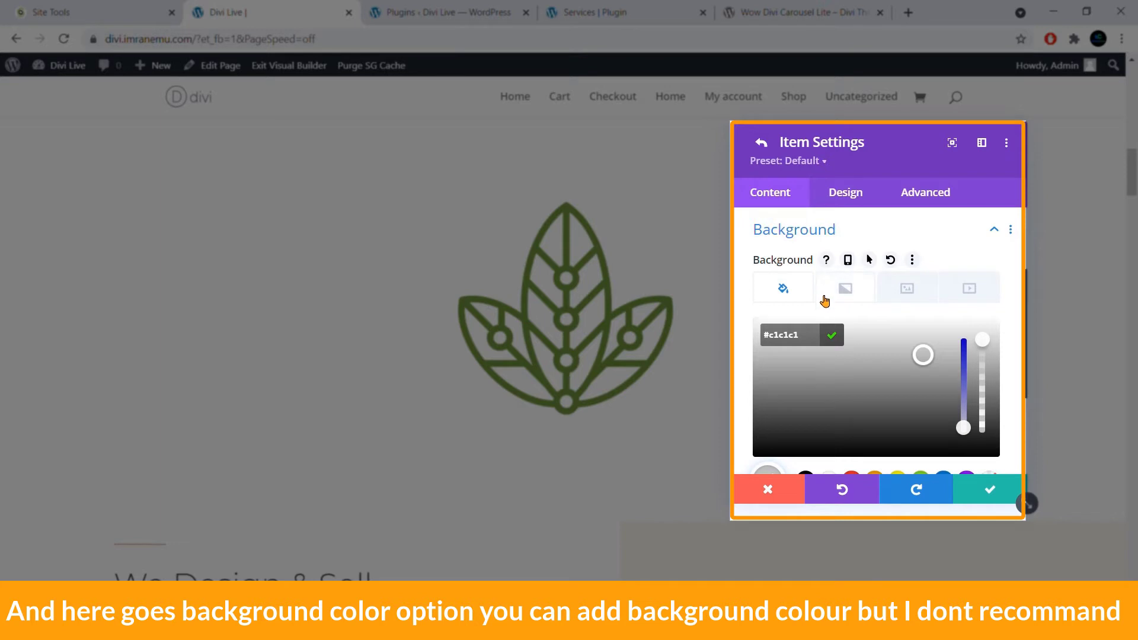
click(890, 261)
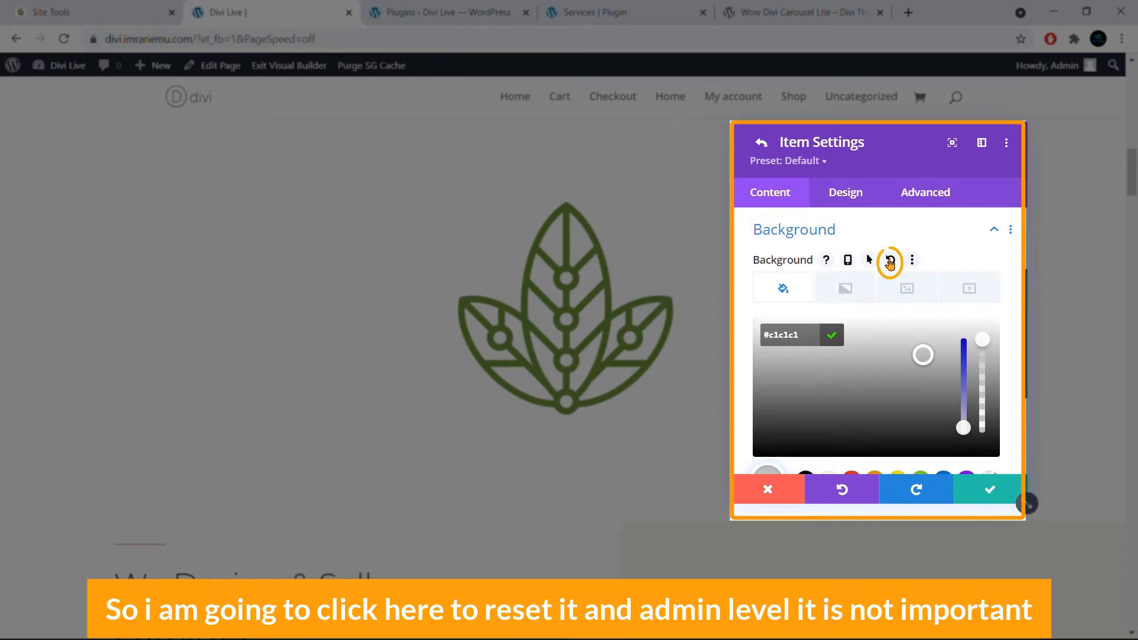
scroll(847, 404, down, 3)
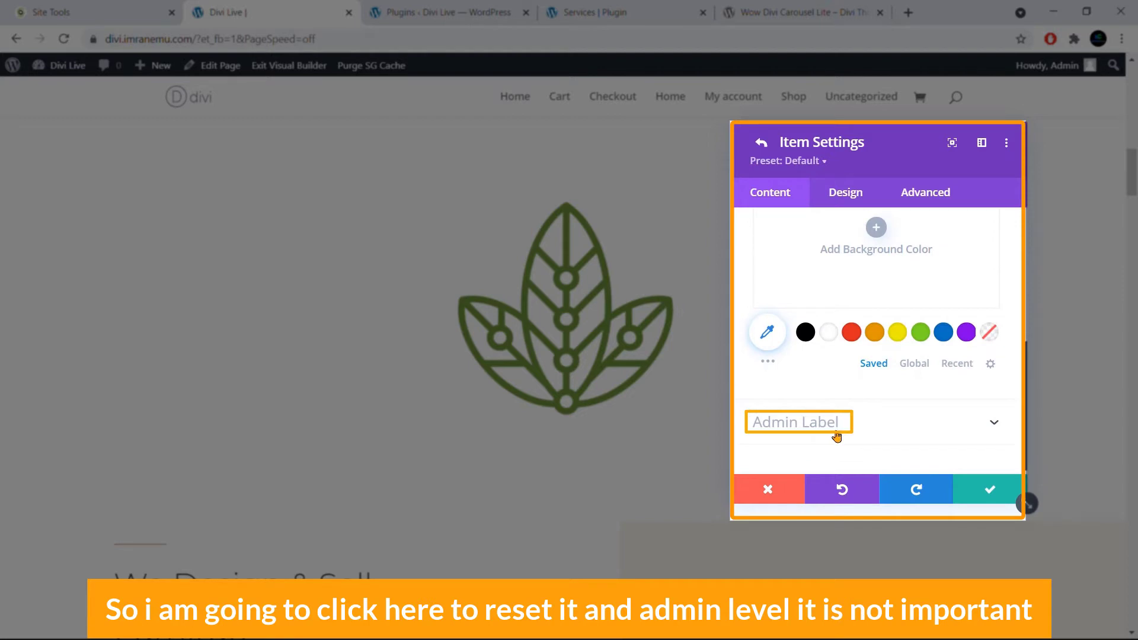
scroll(837, 437, up, 5)
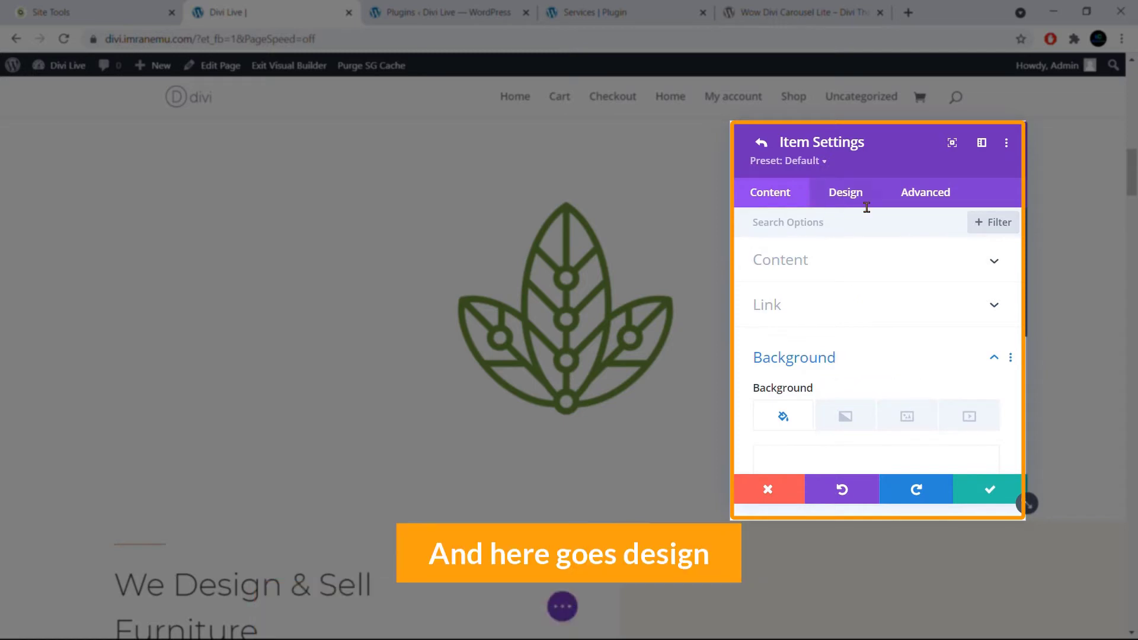
In the Design tab, drag the image height to about 345px, then restore the default height.
click(850, 199)
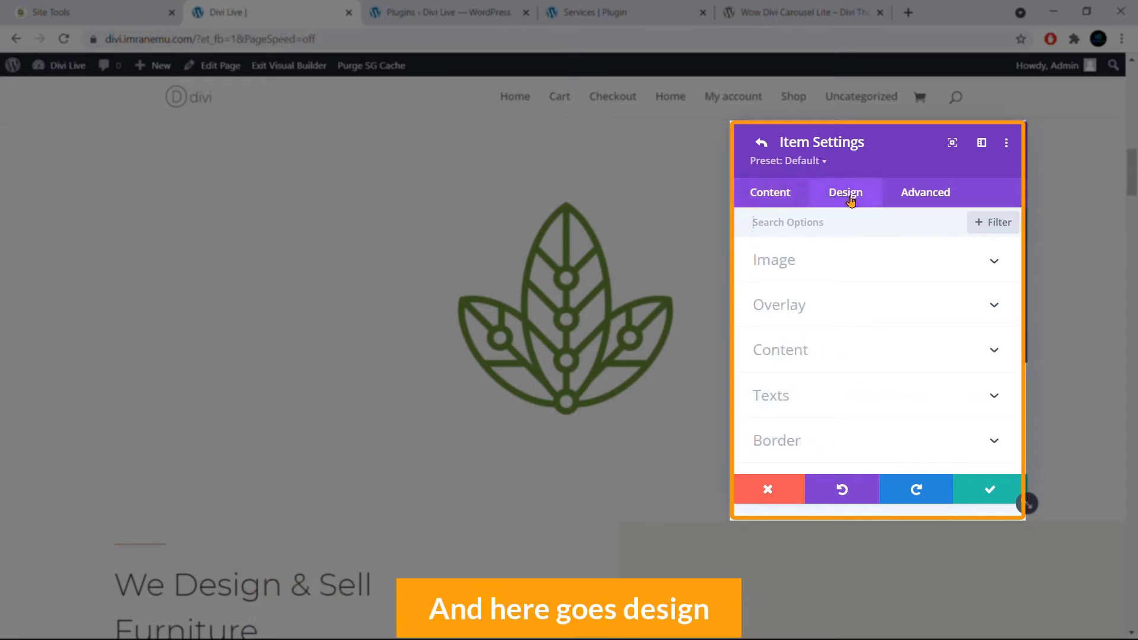
click(870, 266)
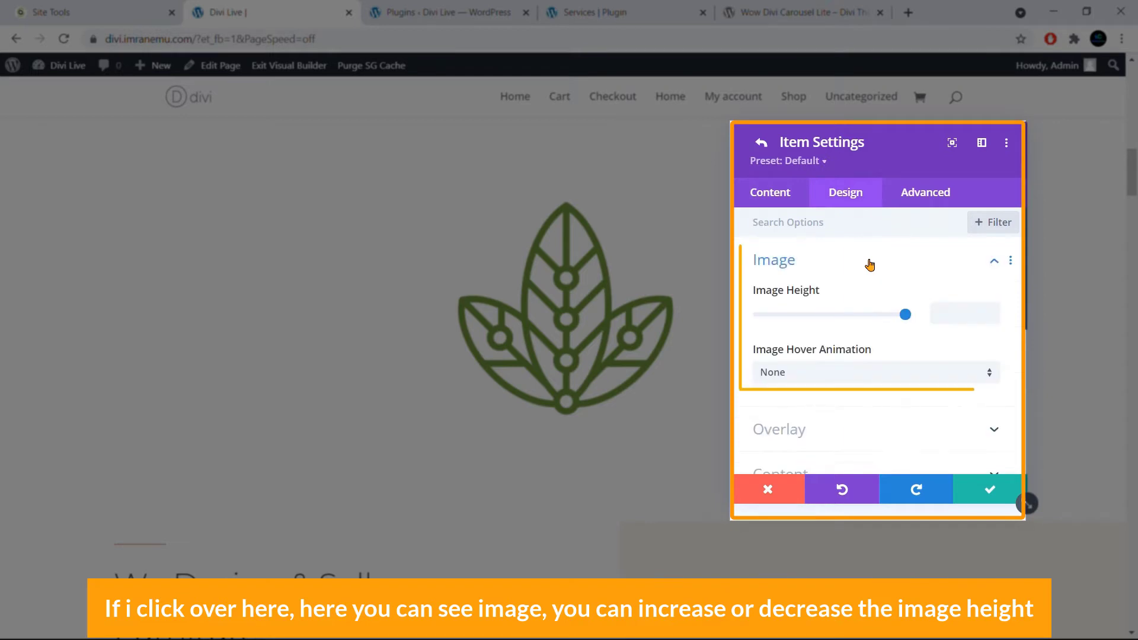
drag(901, 317, 810, 314)
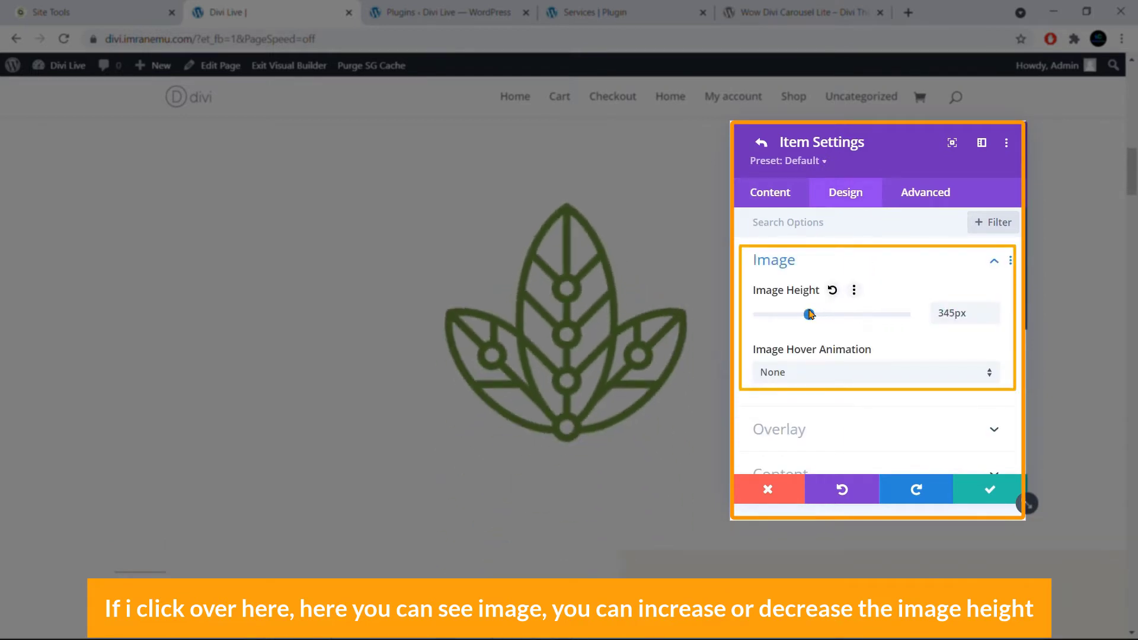
click(832, 292)
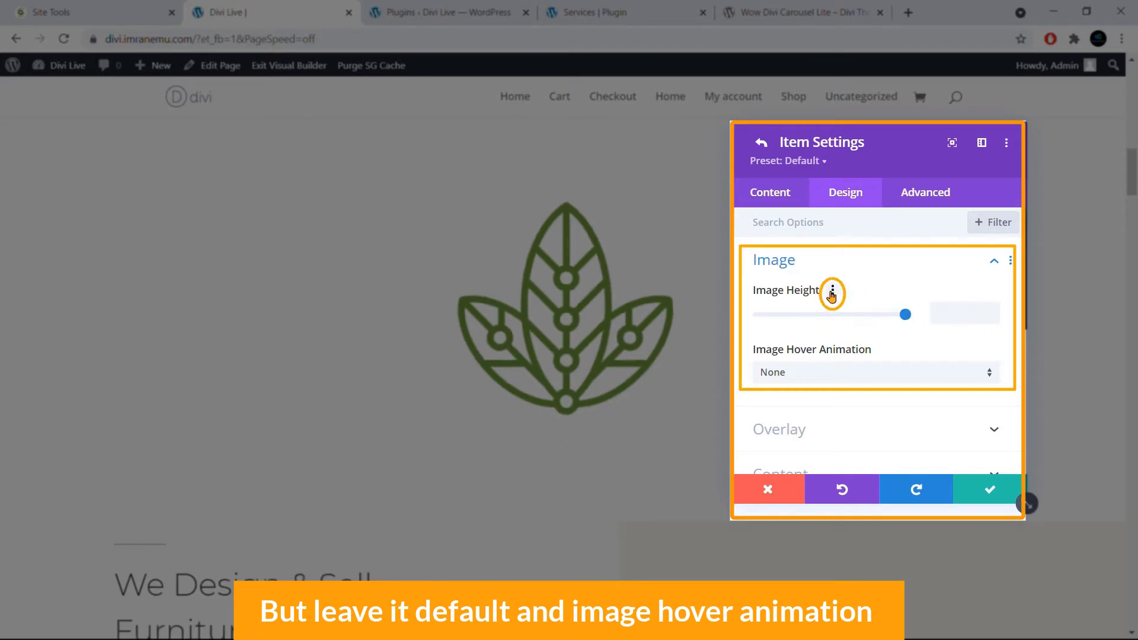
scroll(807, 359, down, 1)
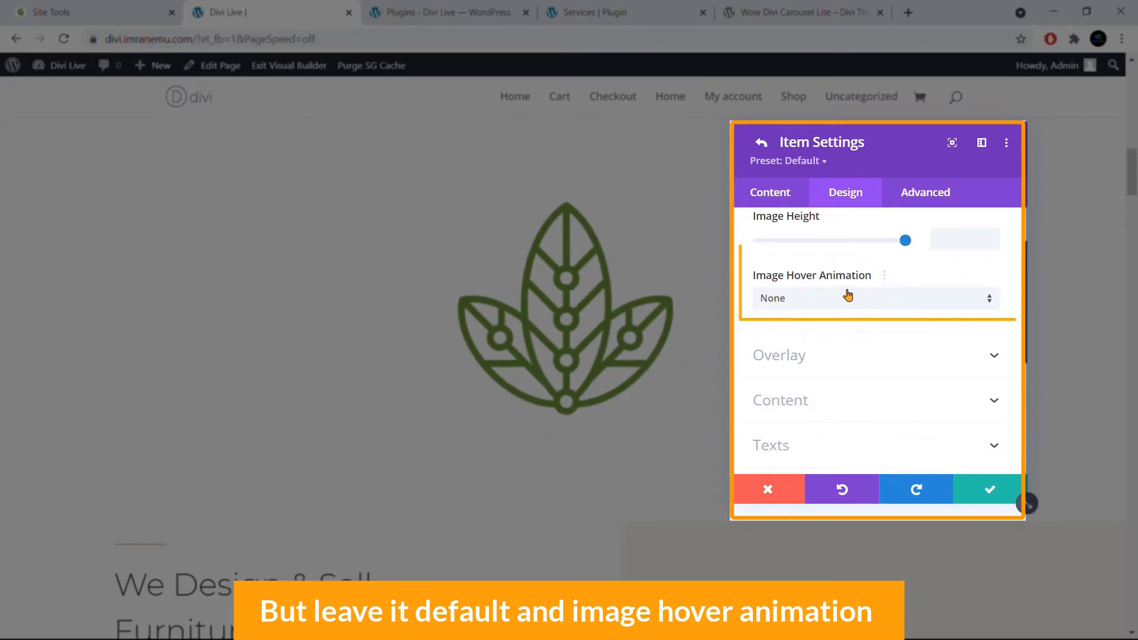
Try the Flash and Swing hover animations on the logo, then set the hover animation to None.
click(843, 300)
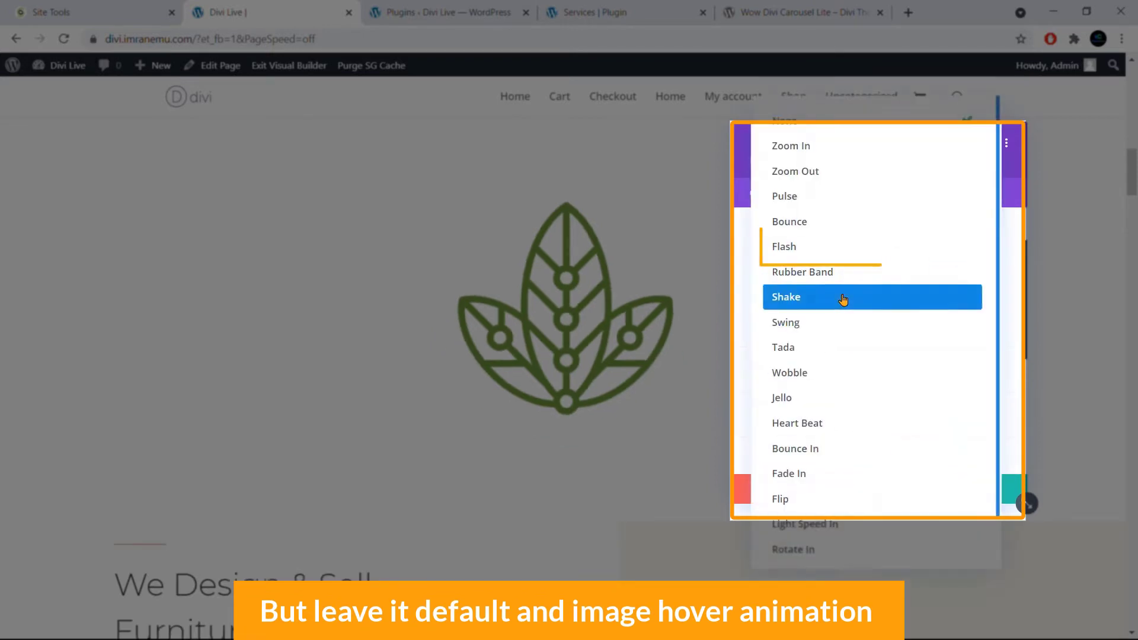
click(808, 254)
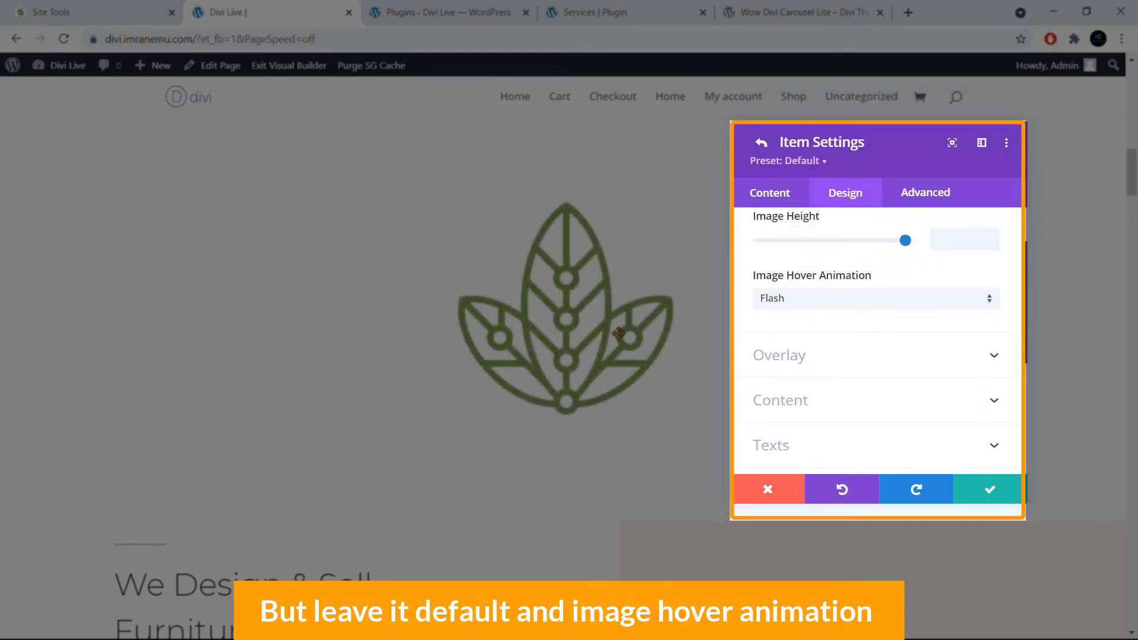
click(828, 305)
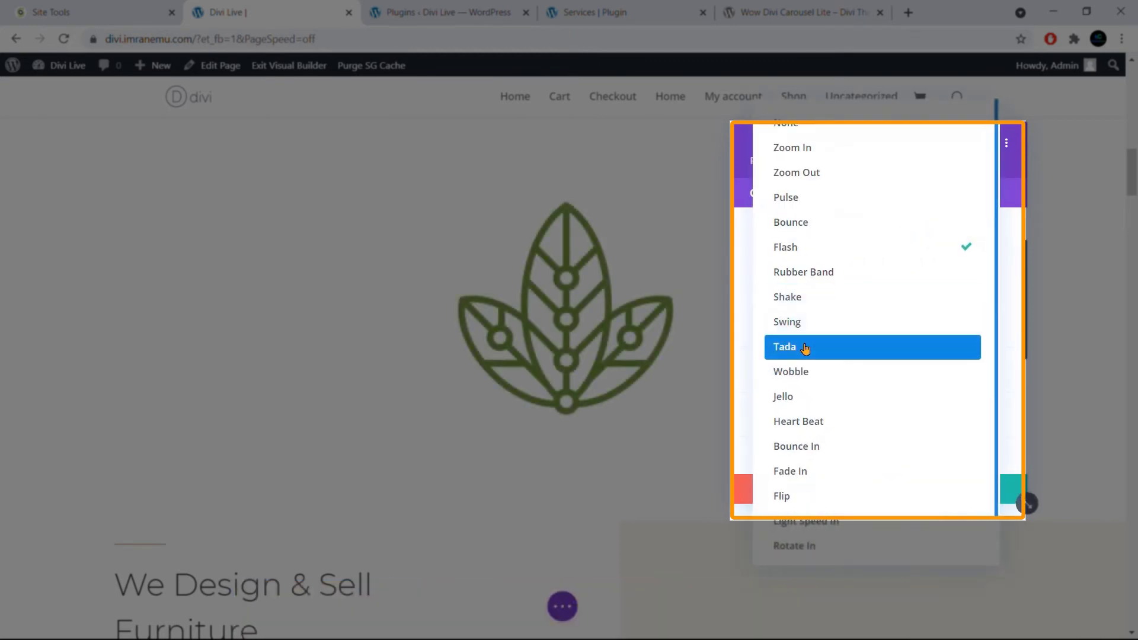
click(809, 328)
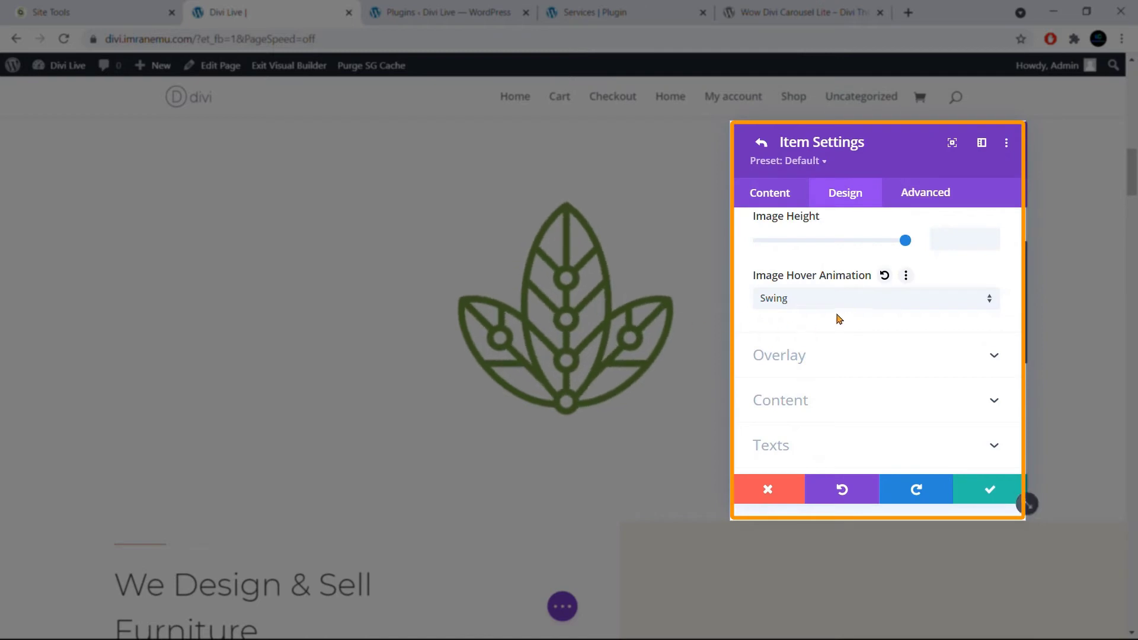
click(858, 309)
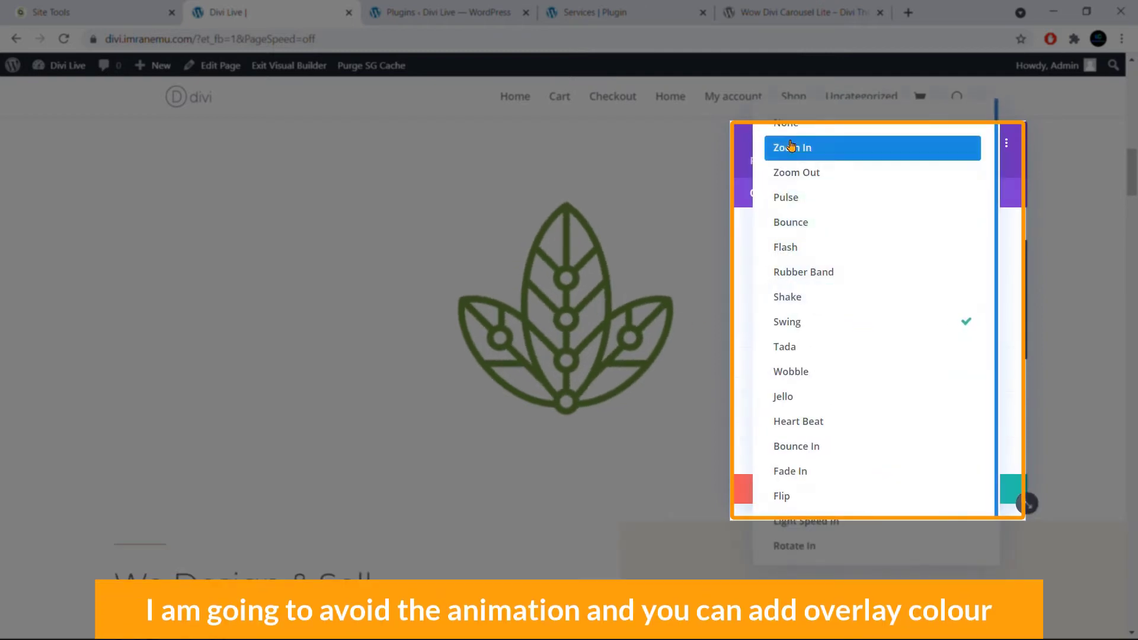
click(792, 130)
Expand the item's content layout settings in the Design tab.
scroll(829, 379, down, 1)
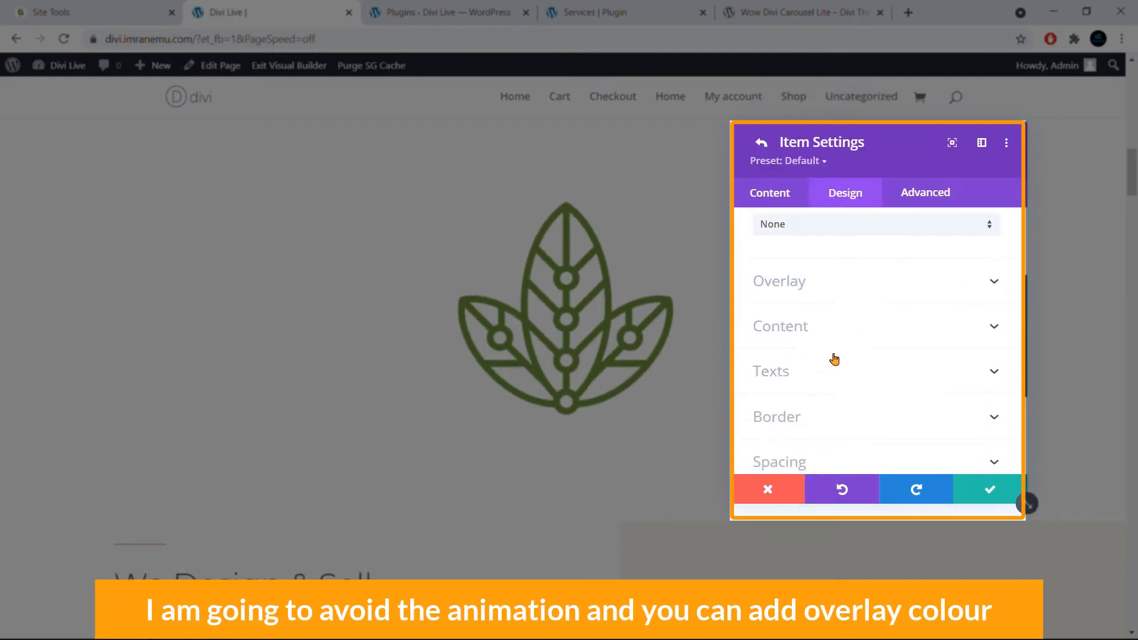
click(843, 326)
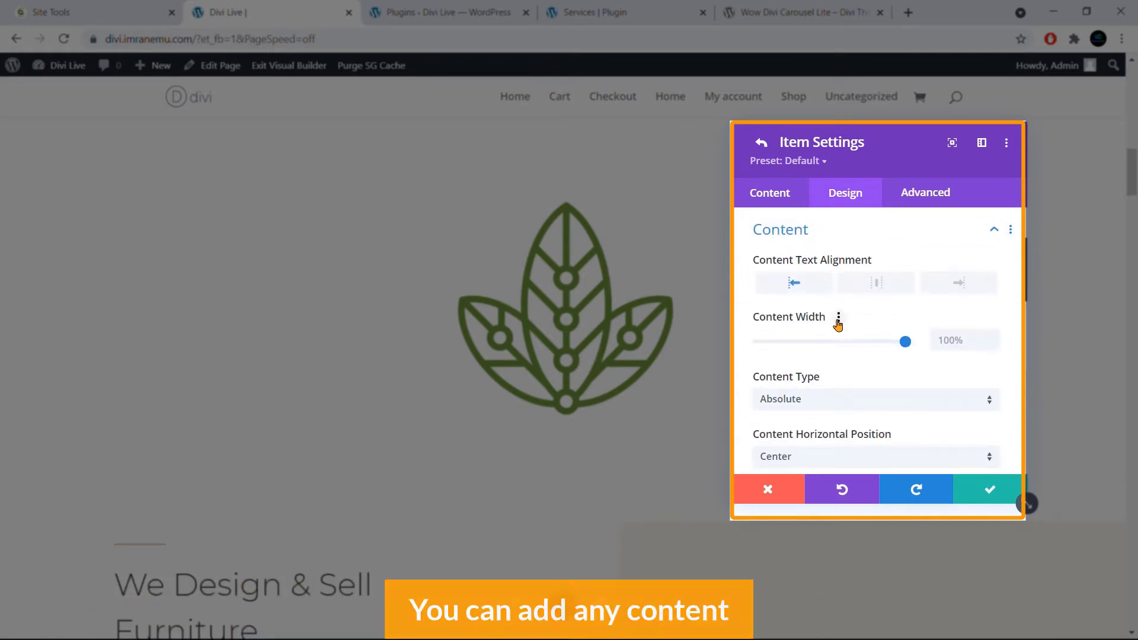
scroll(838, 324, down, 3)
scroll(838, 326, up, 5)
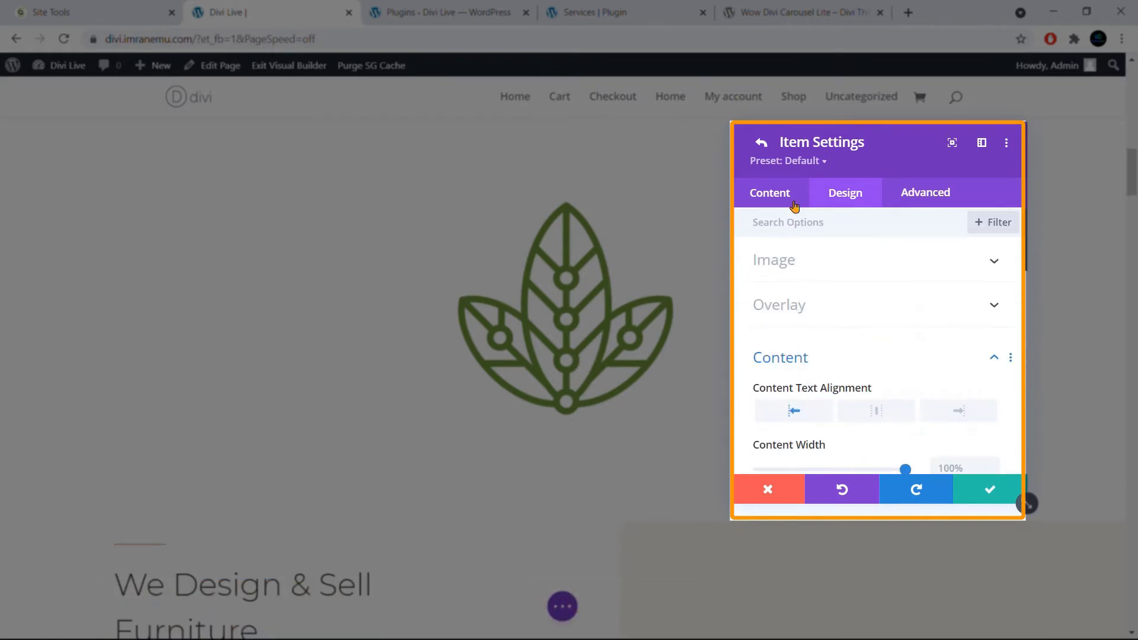
Check the new item's Advanced options, then return to the main Wow Image Carousel settings.
click(928, 196)
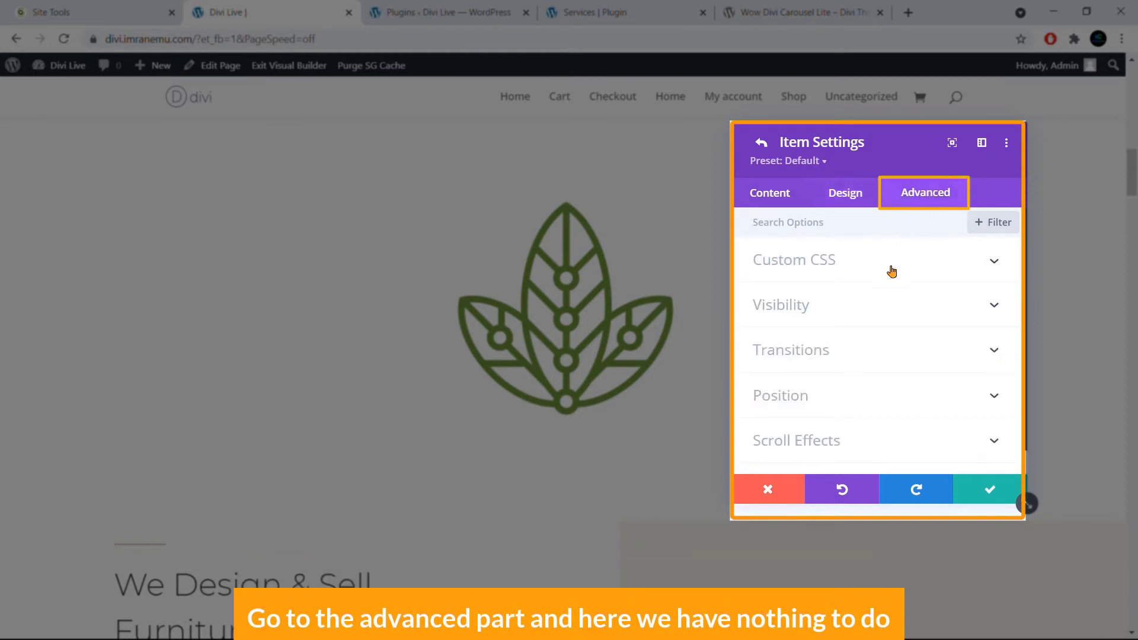
scroll(872, 318, down, 1)
scroll(871, 322, up, 1)
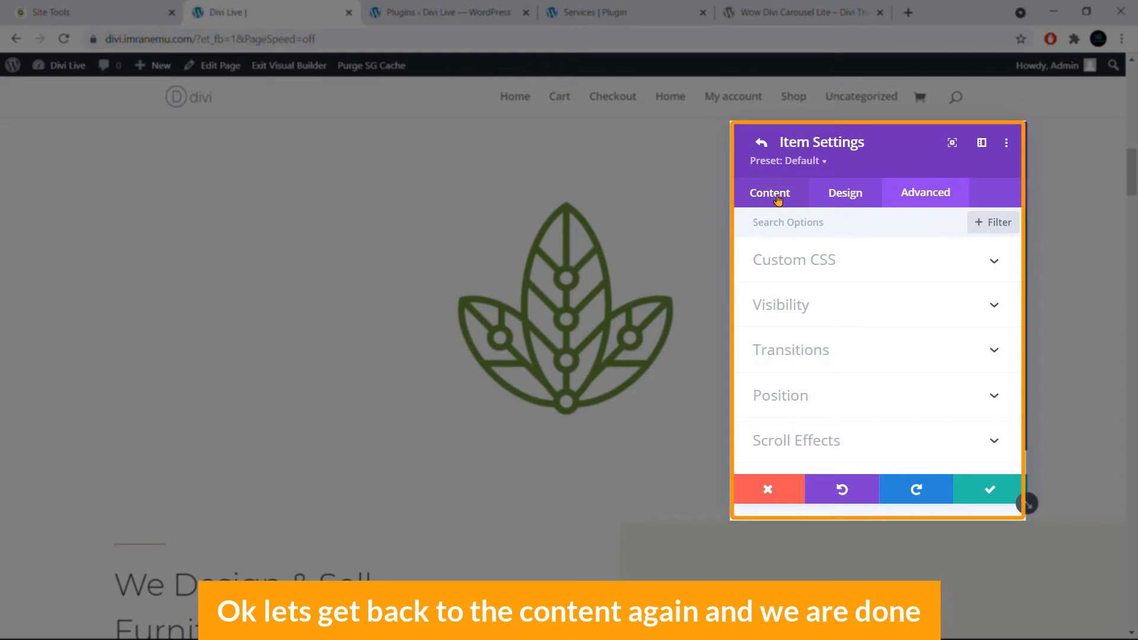
click(778, 201)
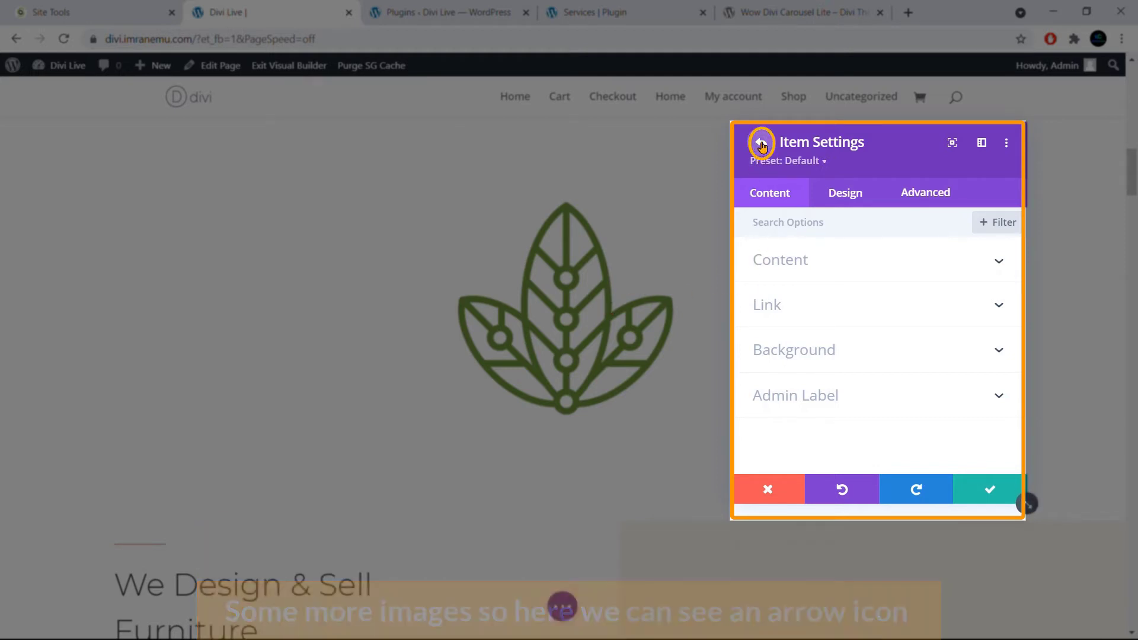
click(761, 144)
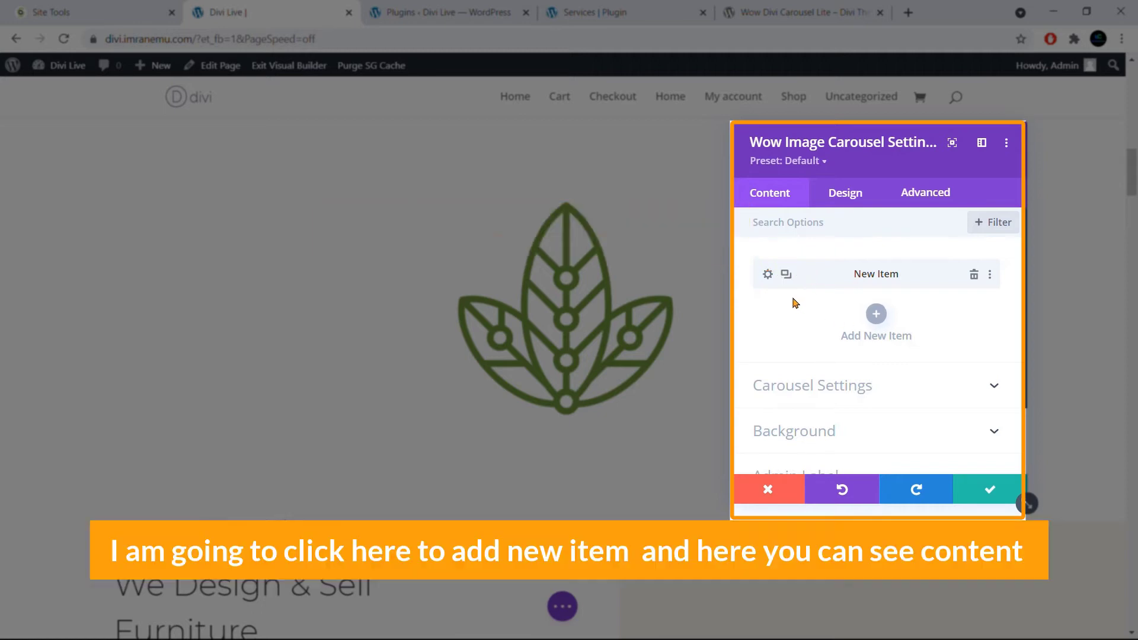
Add a second carousel item and load pharmacy.png as its image.
click(877, 314)
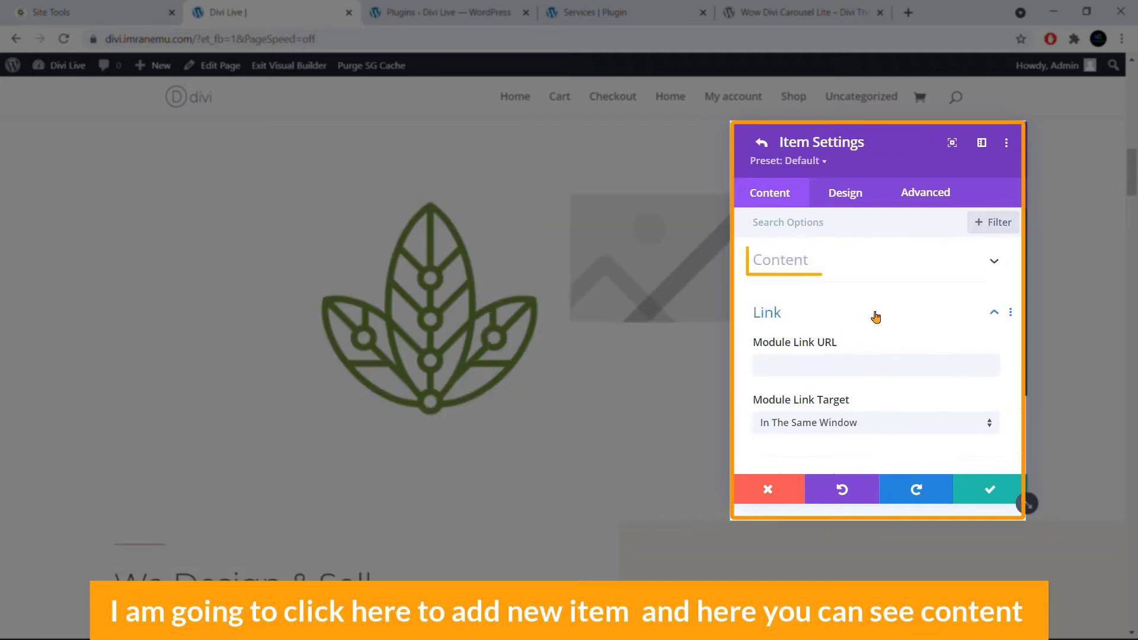
click(801, 268)
click(882, 371)
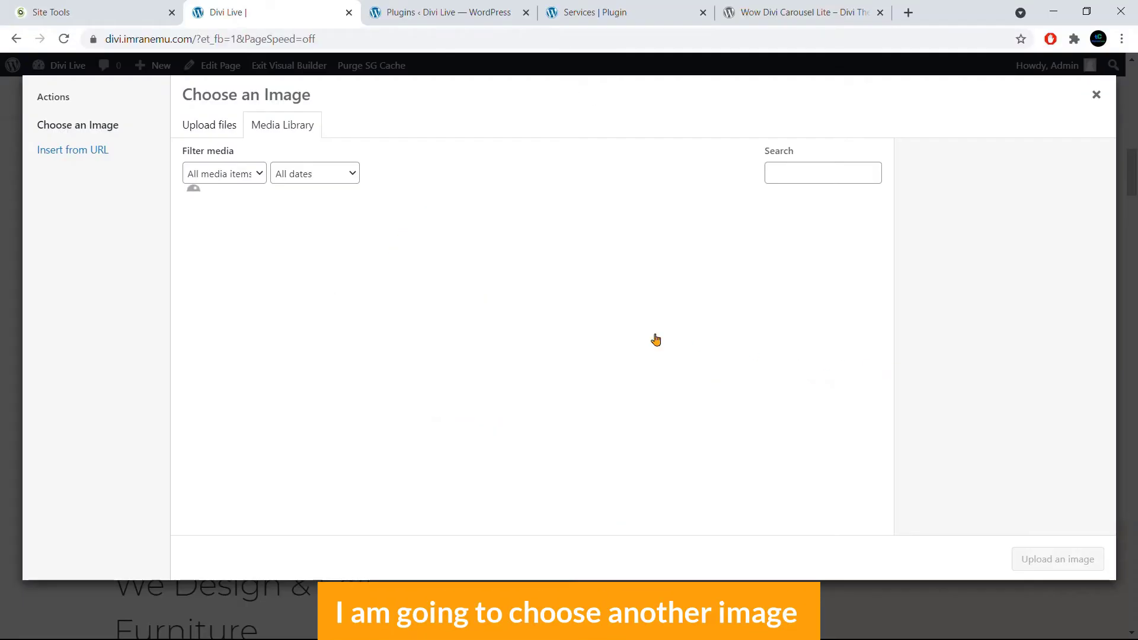
click(351, 251)
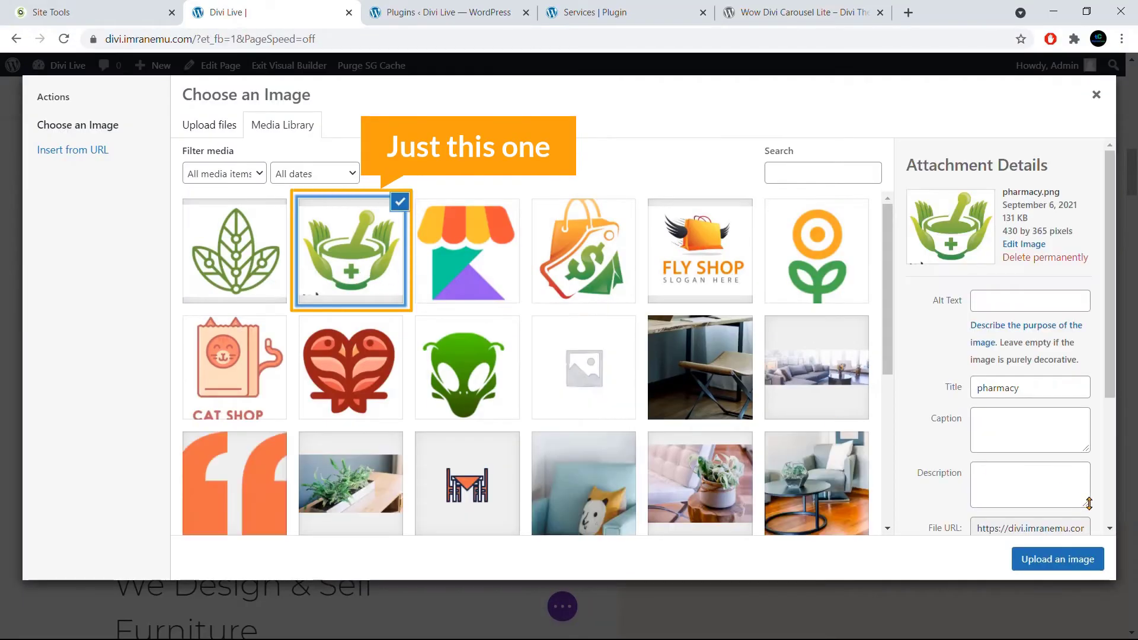
click(1064, 560)
Expand the item's Link options, then go back to the carousel's item list.
scroll(845, 387, down, 3)
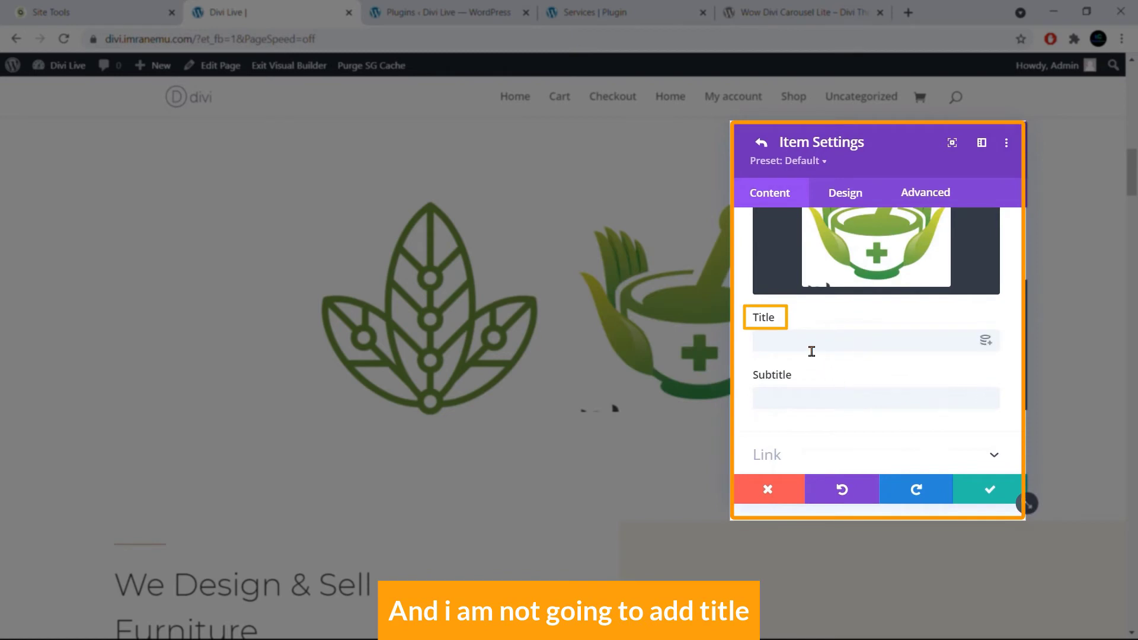
scroll(813, 362, down, 3)
click(816, 329)
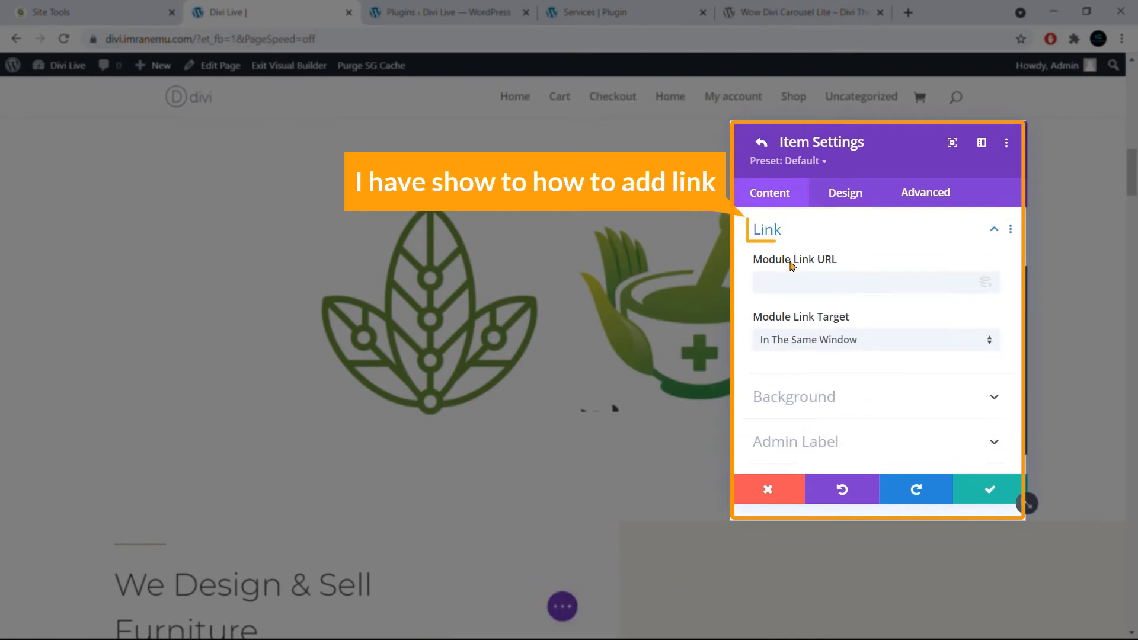
scroll(826, 383, down, 1)
scroll(827, 356, up, 2)
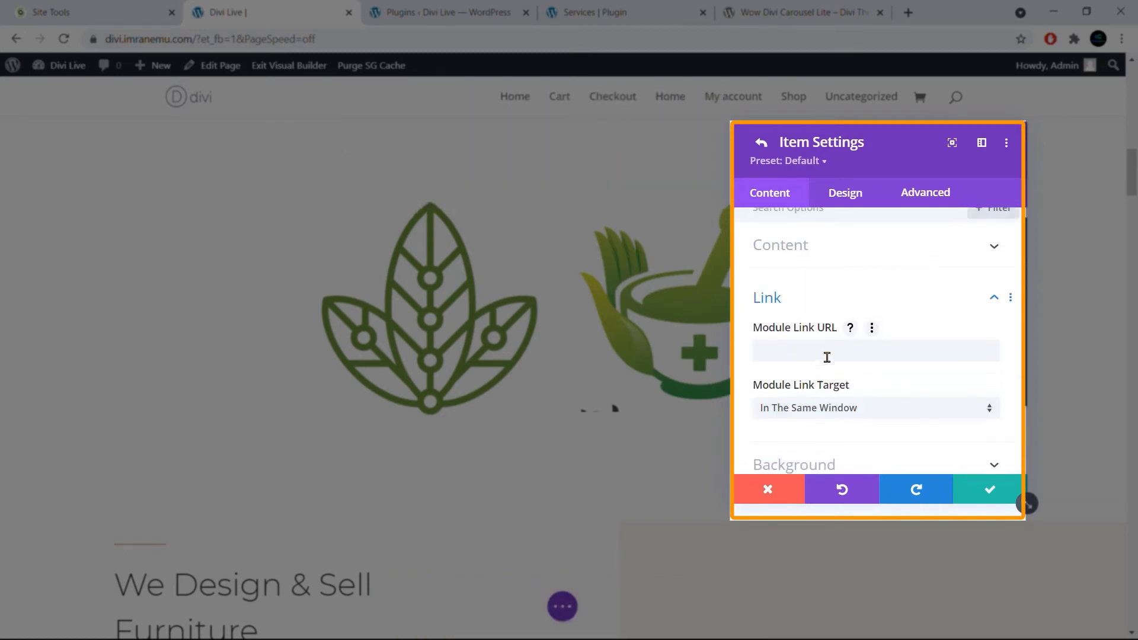
scroll(842, 375, down, 2)
scroll(843, 376, up, 2)
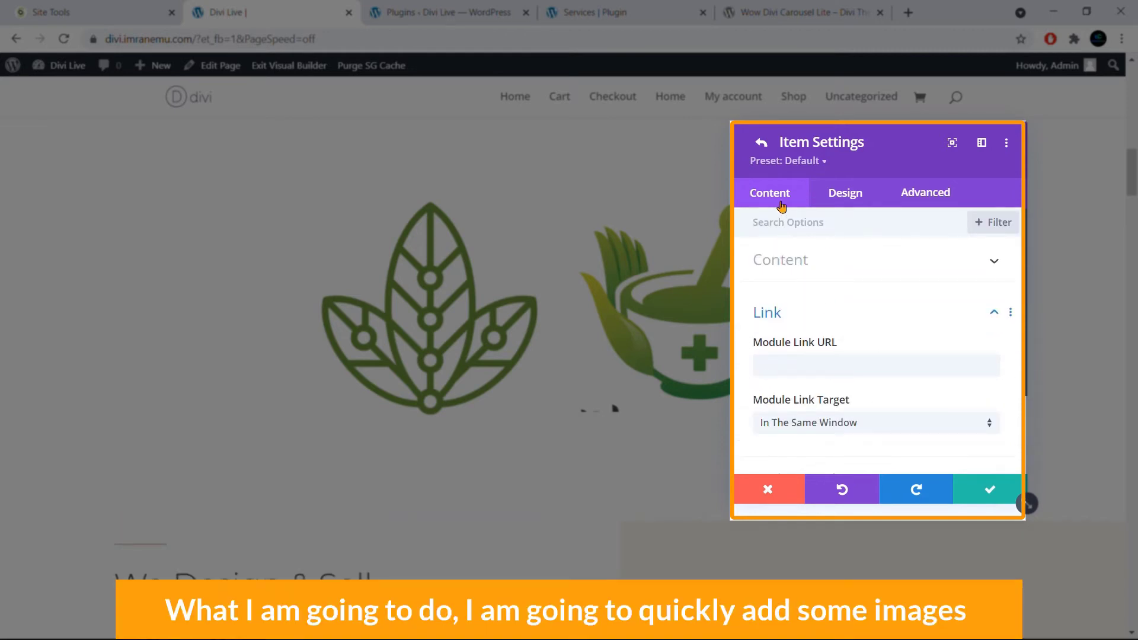
click(762, 143)
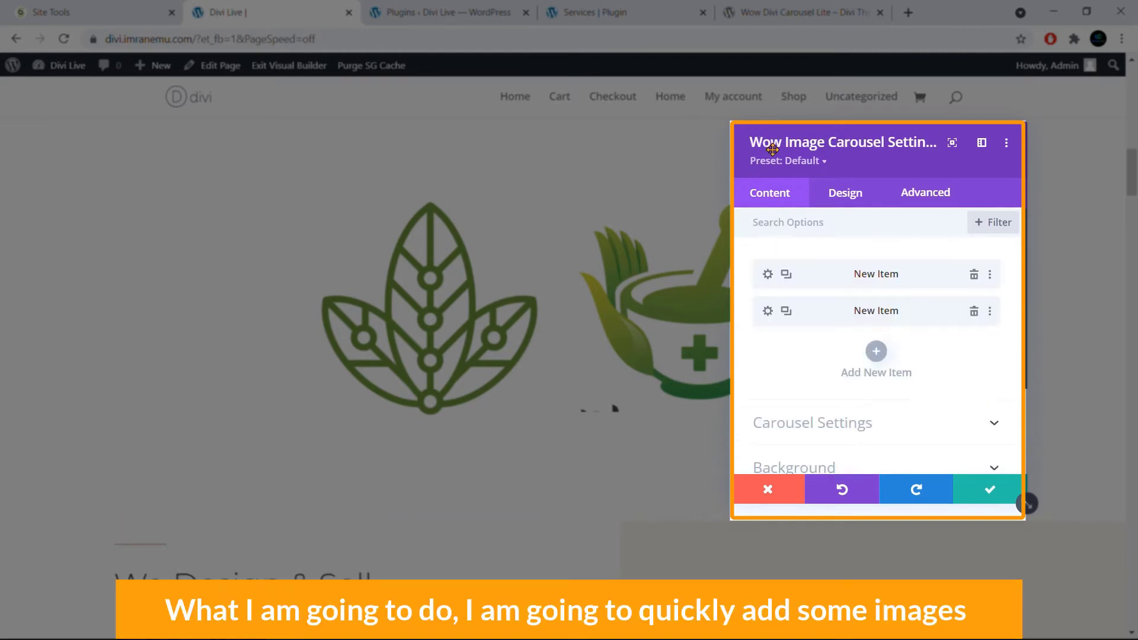
Add further items with the remaining shop logos until the carousel lists six items.
click(902, 318)
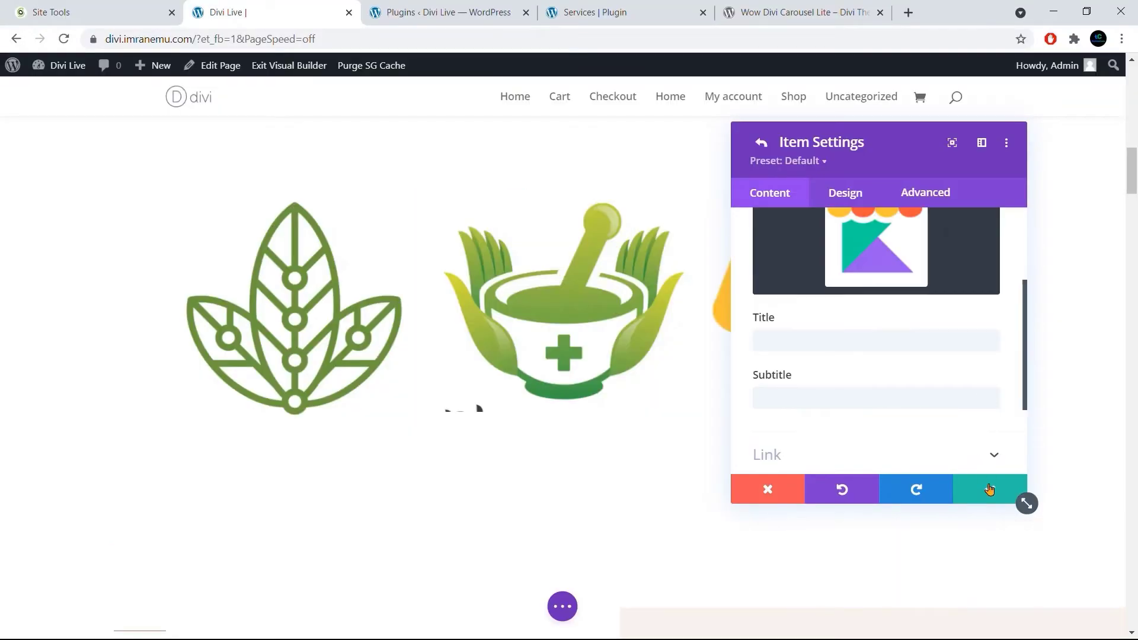
click(856, 368)
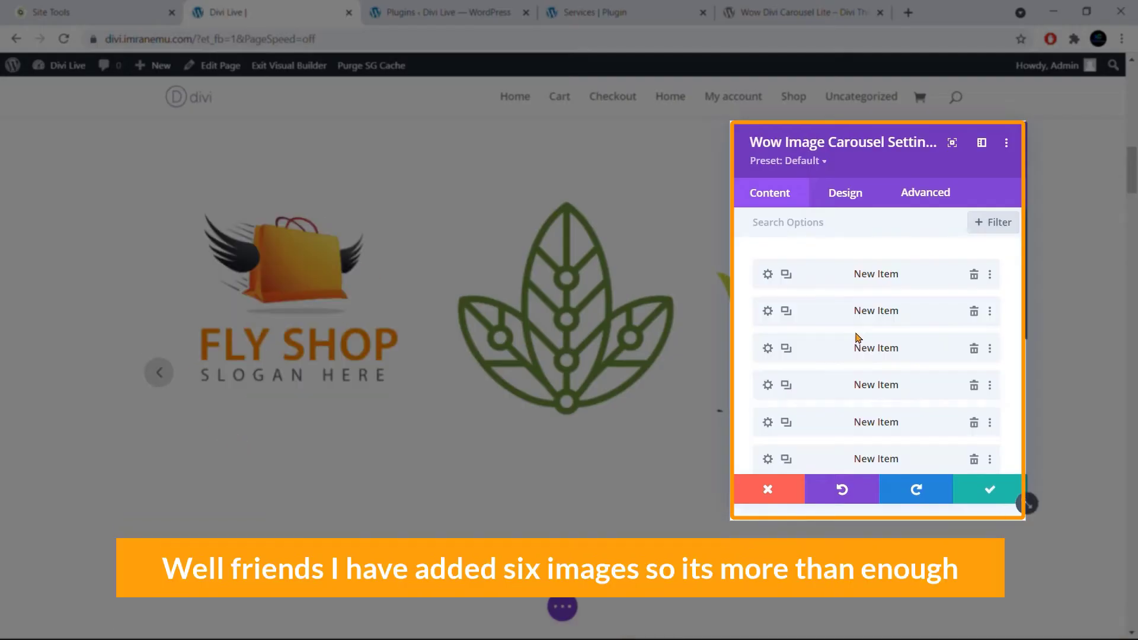
scroll(857, 336, down, 2)
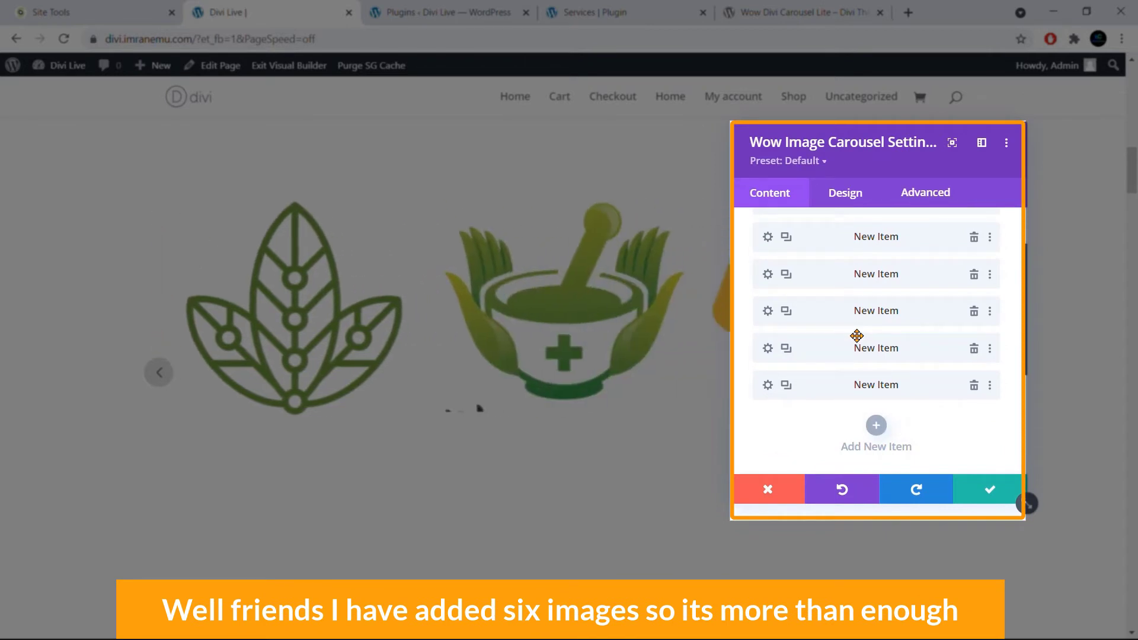
scroll(858, 336, up, 2)
scroll(854, 338, down, 4)
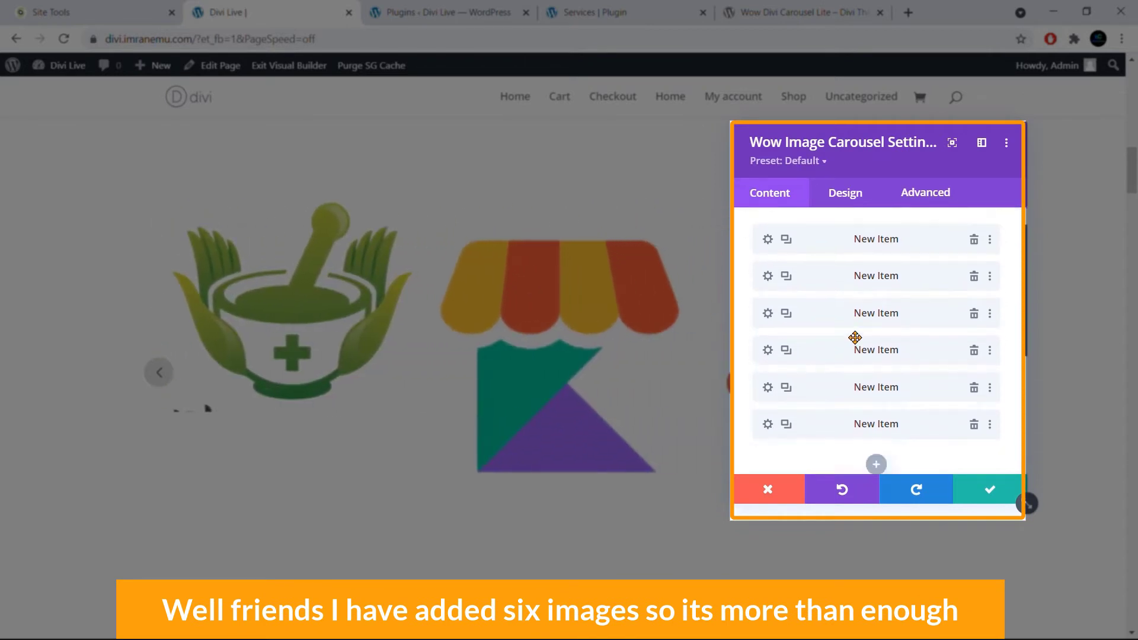
scroll(858, 341, up, 1)
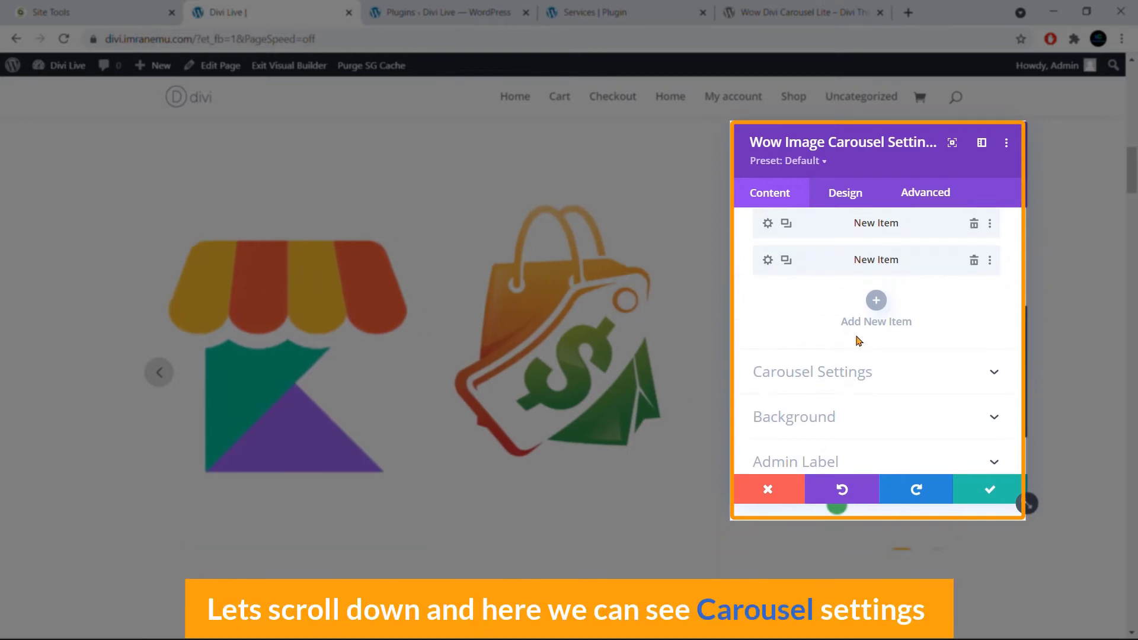
scroll(856, 340, down, 1)
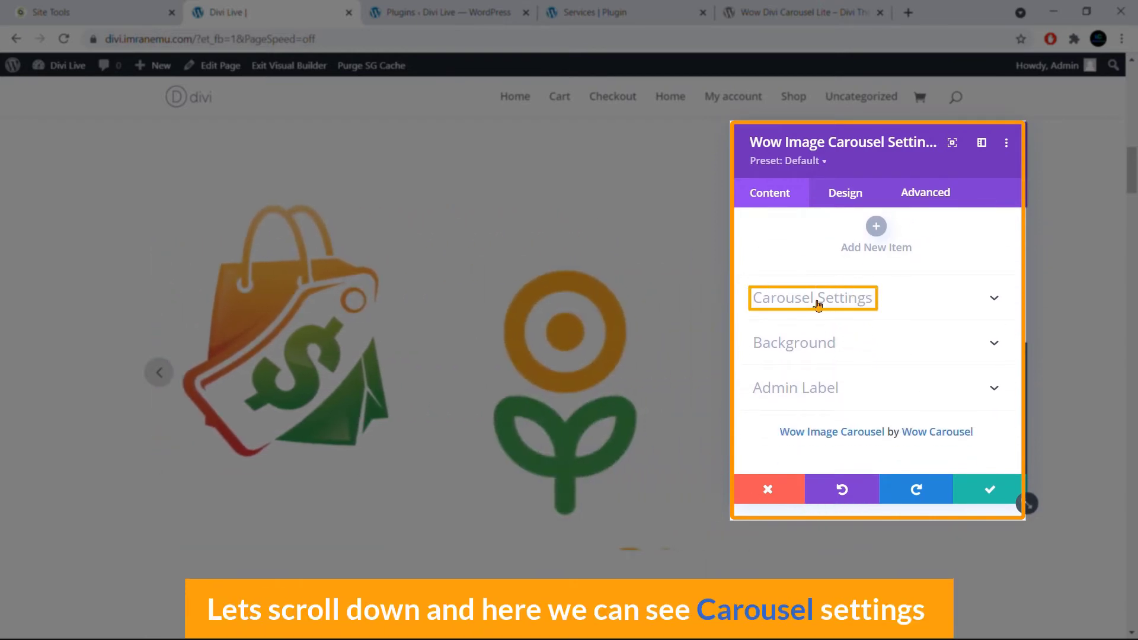
Expand Carousel Settings and set Animation Speed to 500ms.
drag(838, 143, 976, 125)
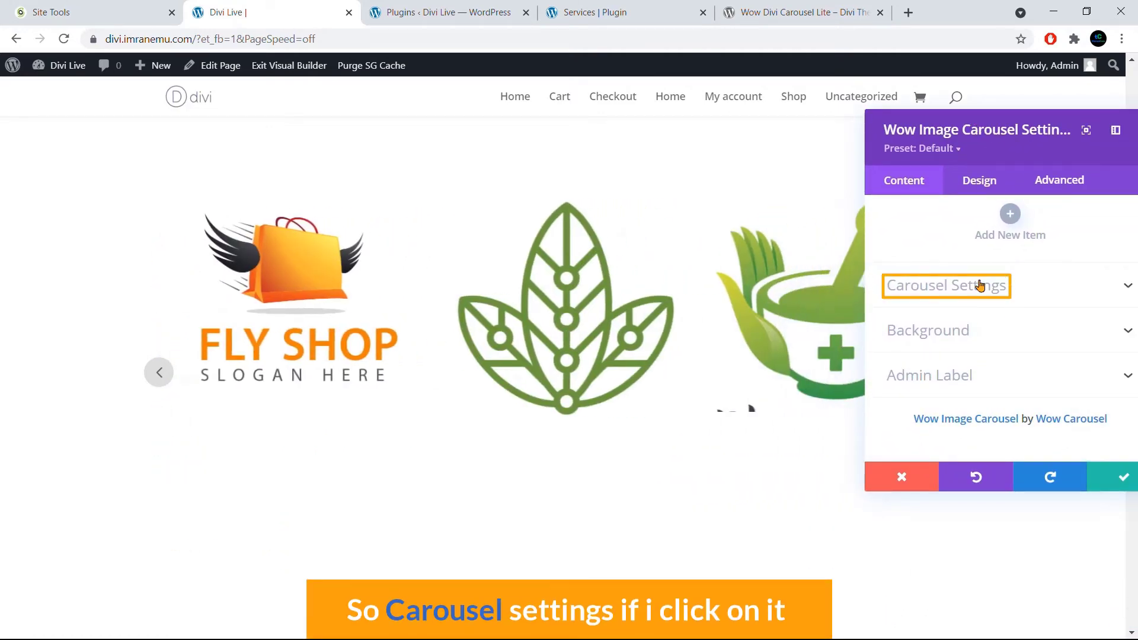
click(981, 286)
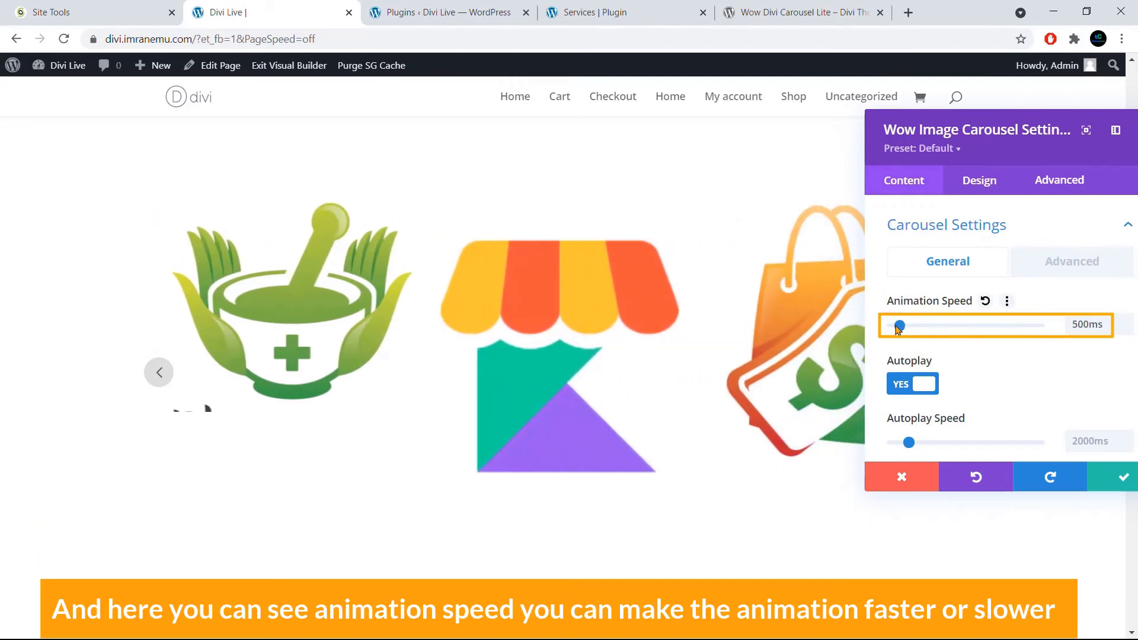
drag(896, 330, 900, 325)
scroll(926, 319, down, 1)
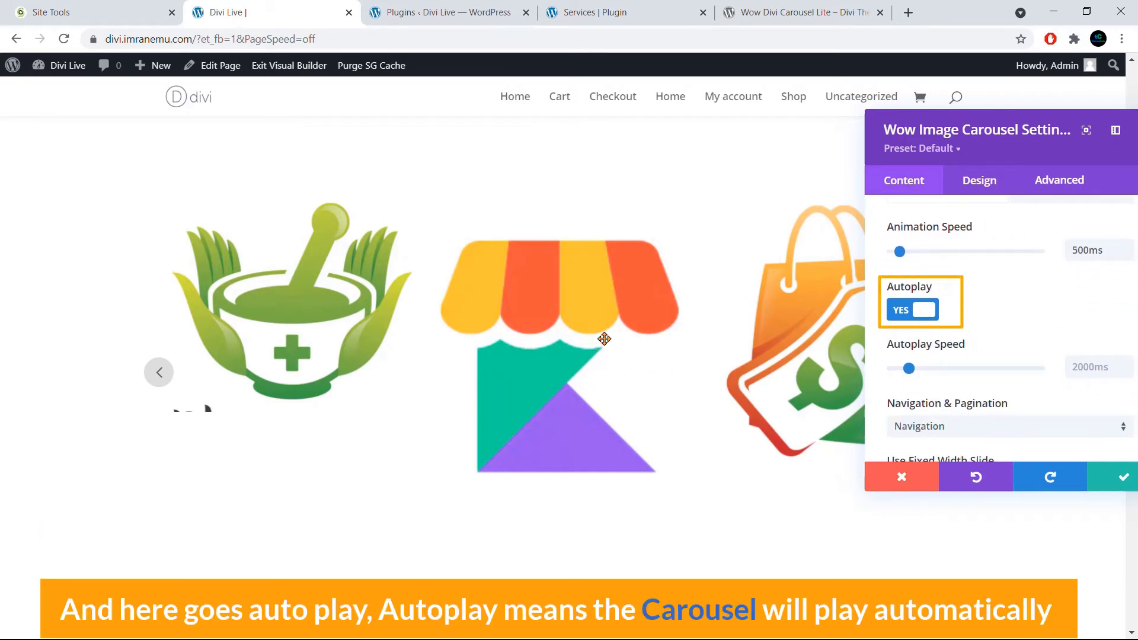
scroll(940, 363, down, 1)
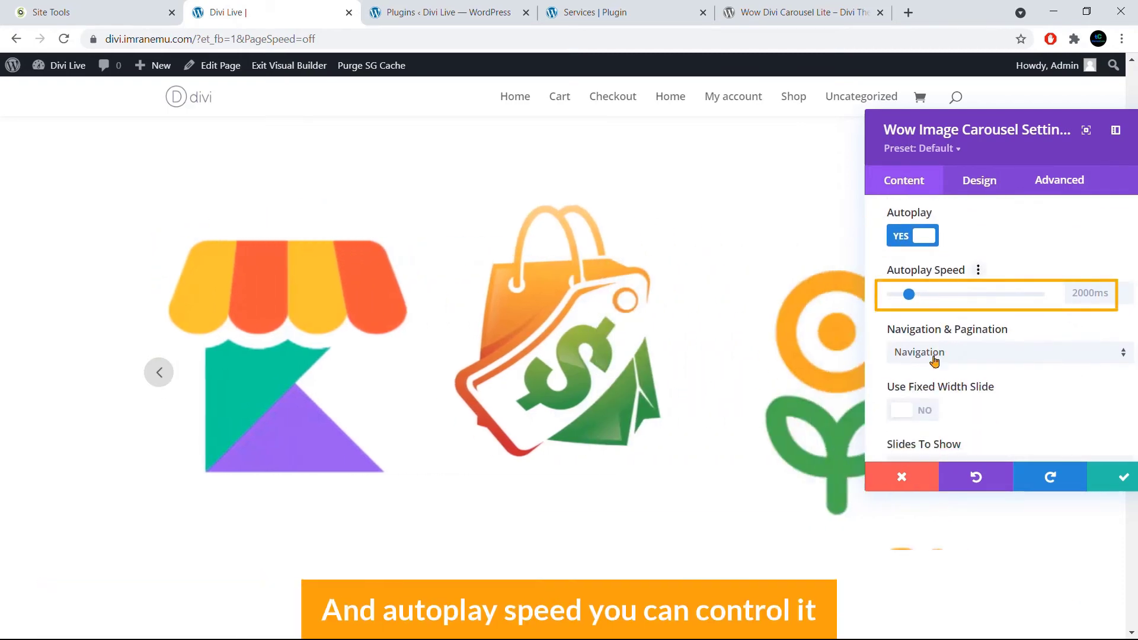
drag(986, 163, 744, 498)
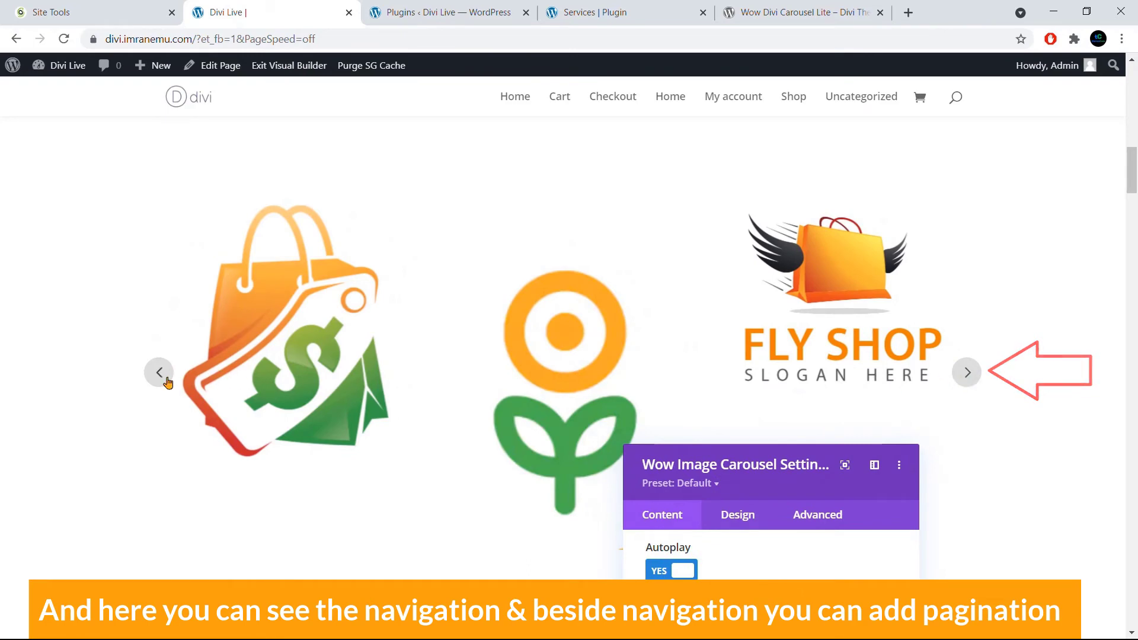
drag(682, 482, 497, 170)
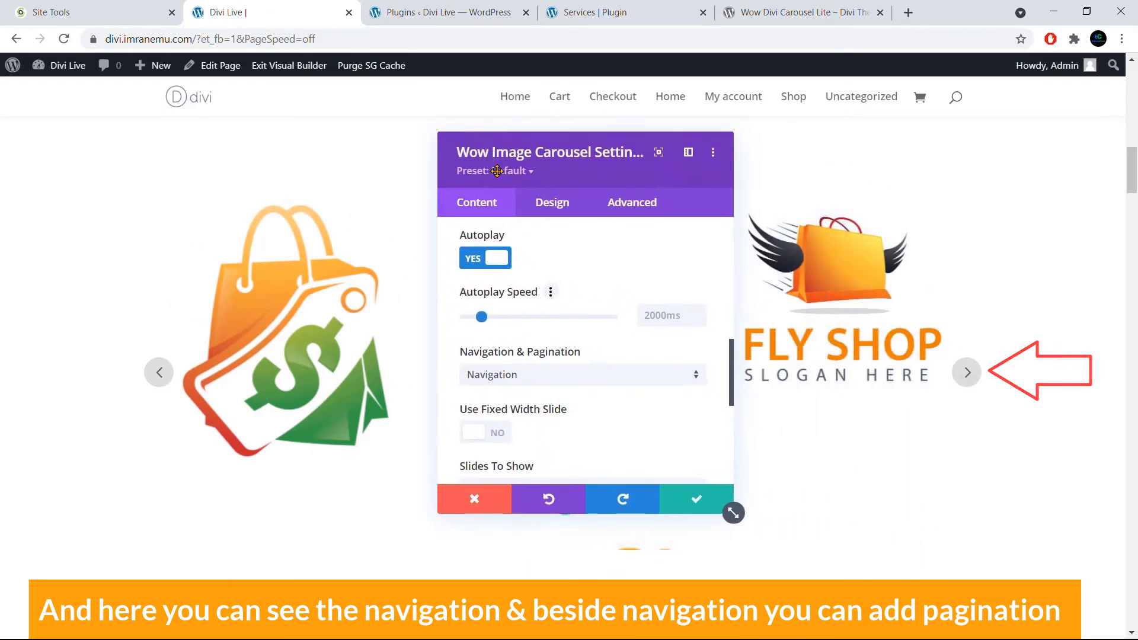
Set Navigation & Pagination to Navigation only, after trying Pagination and Navigation & Pagination.
click(508, 374)
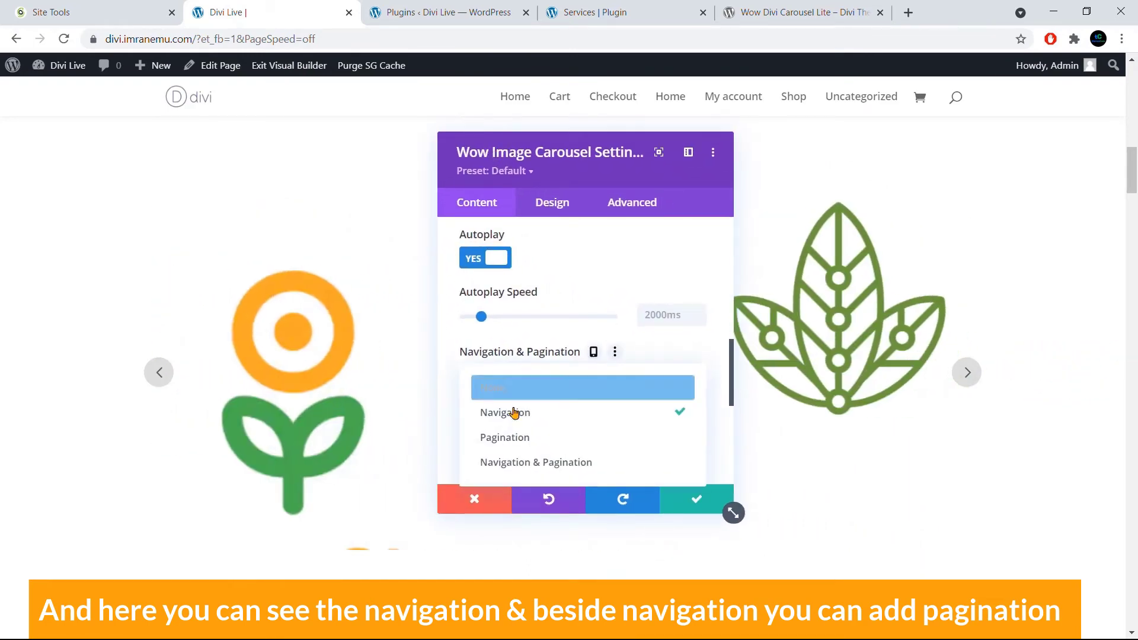
click(517, 439)
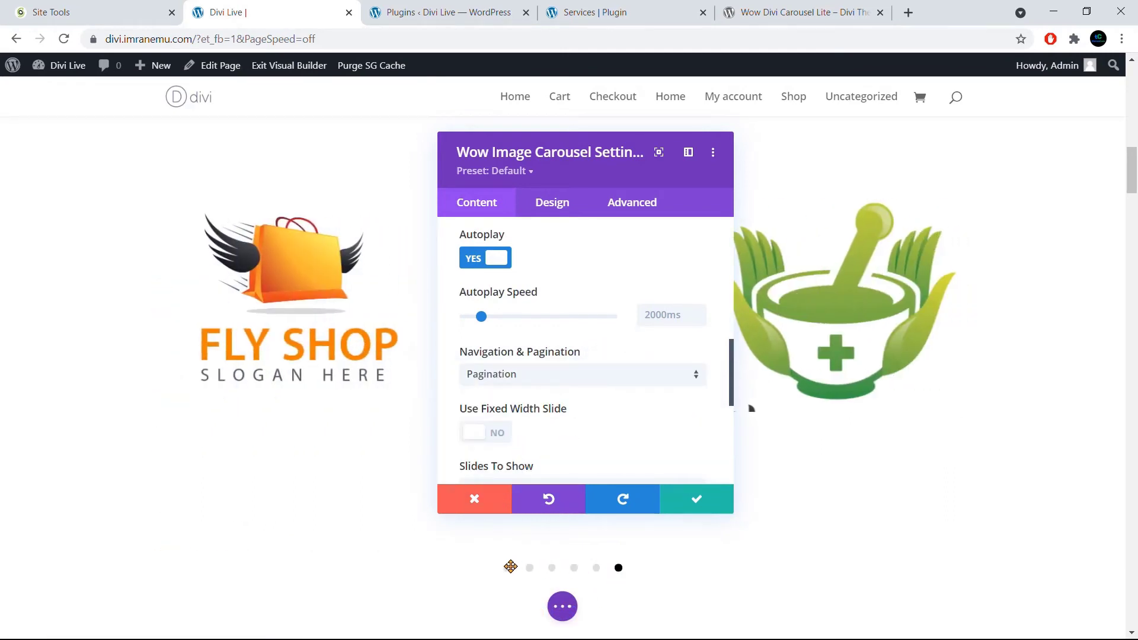
click(526, 379)
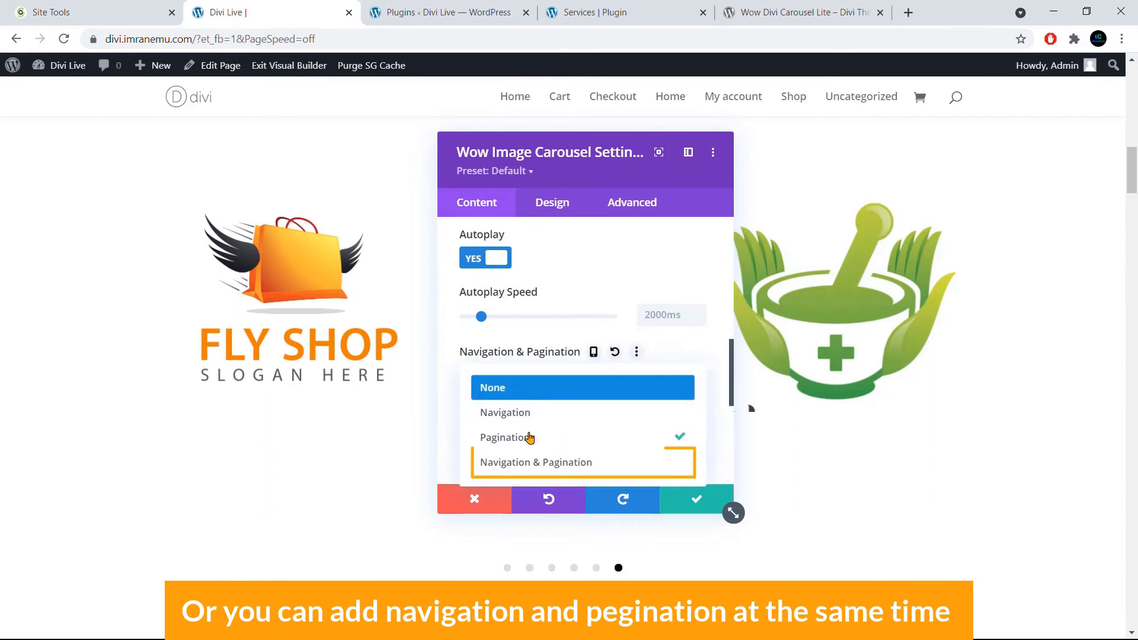
click(534, 463)
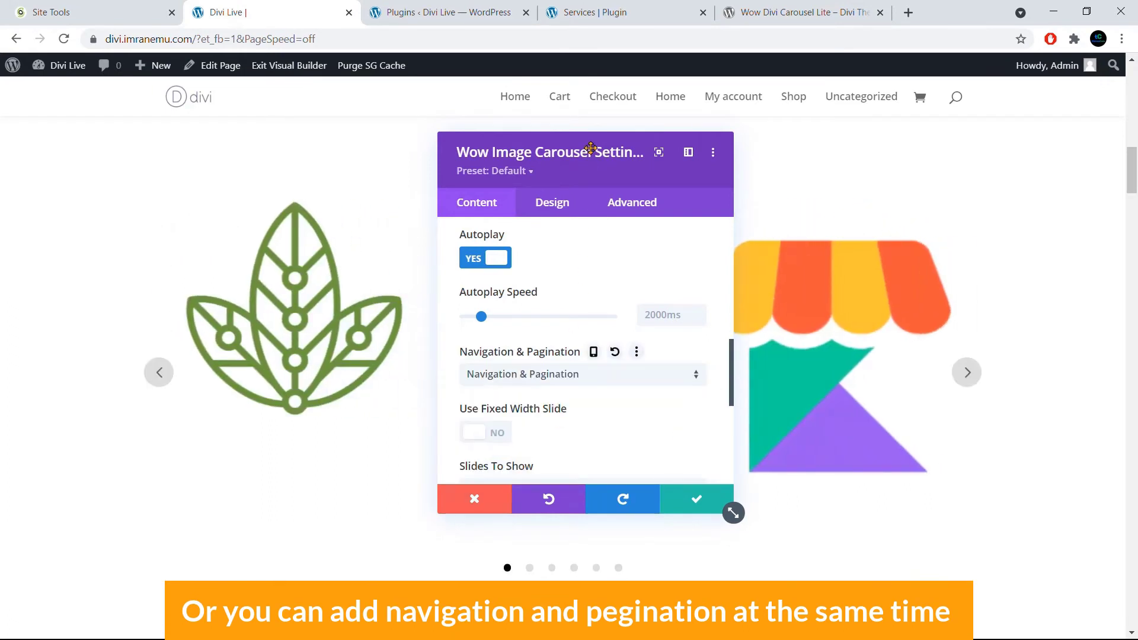
drag(591, 148, 627, 145)
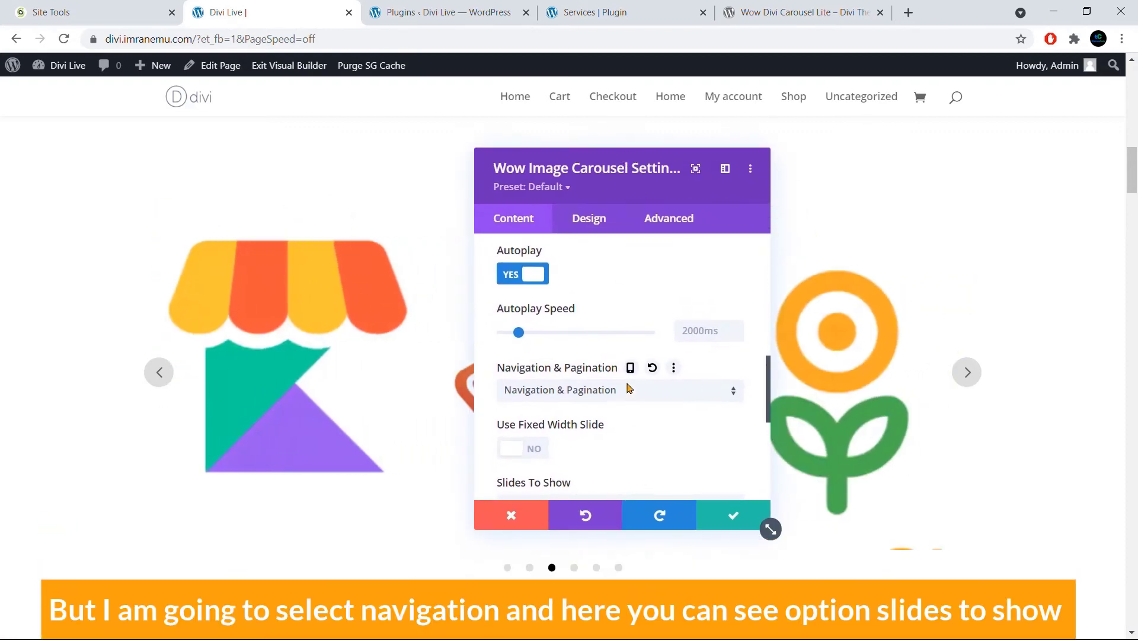
click(593, 389)
click(593, 432)
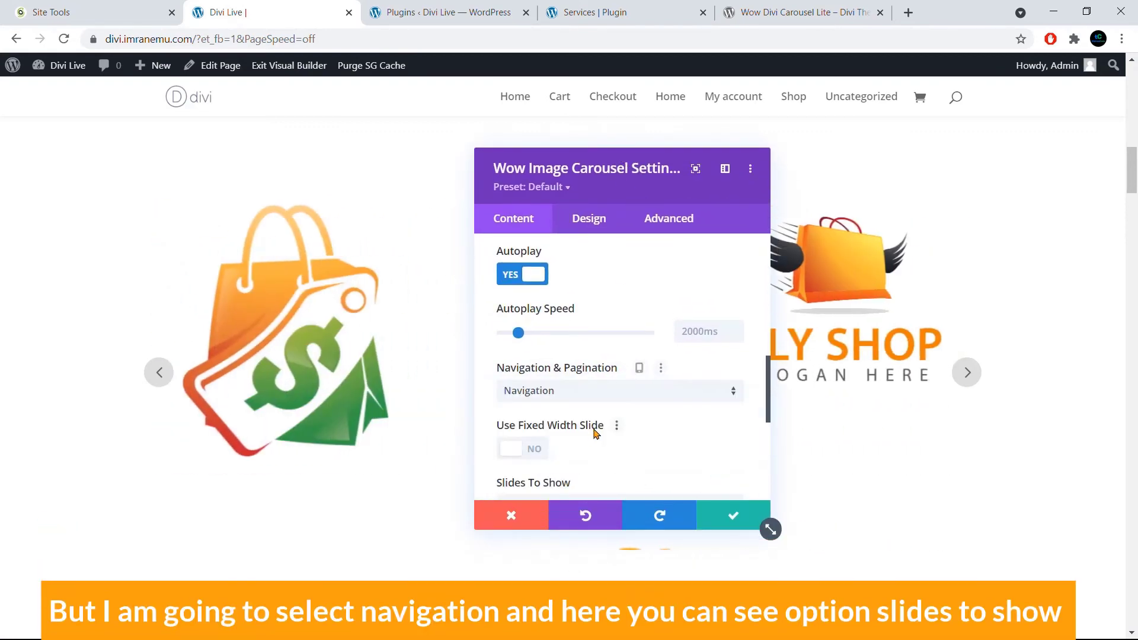
scroll(599, 430, down, 2)
Set Slides To Show to 4 after briefly trying 5, so four logos display at once.
scroll(598, 430, down, 2)
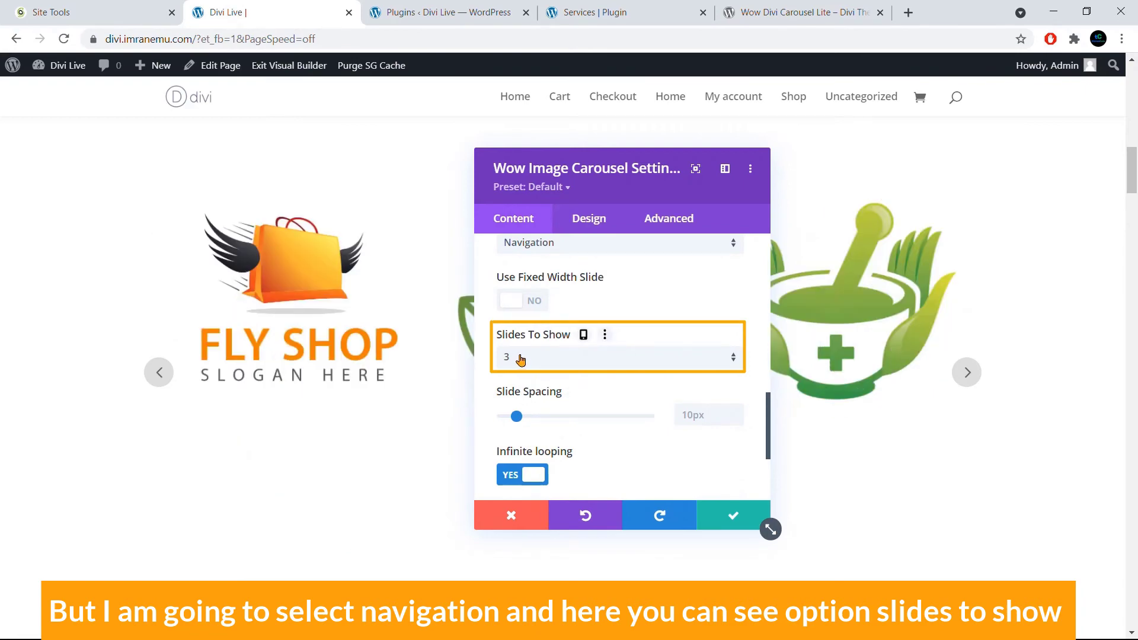
drag(658, 196, 719, 518)
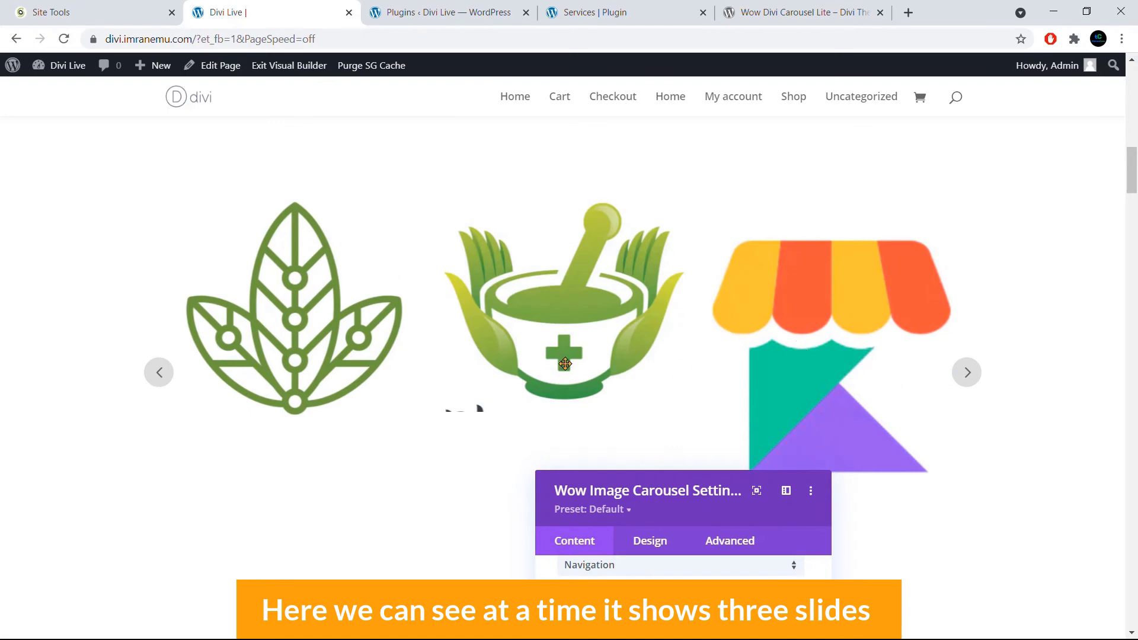
drag(634, 486, 560, 119)
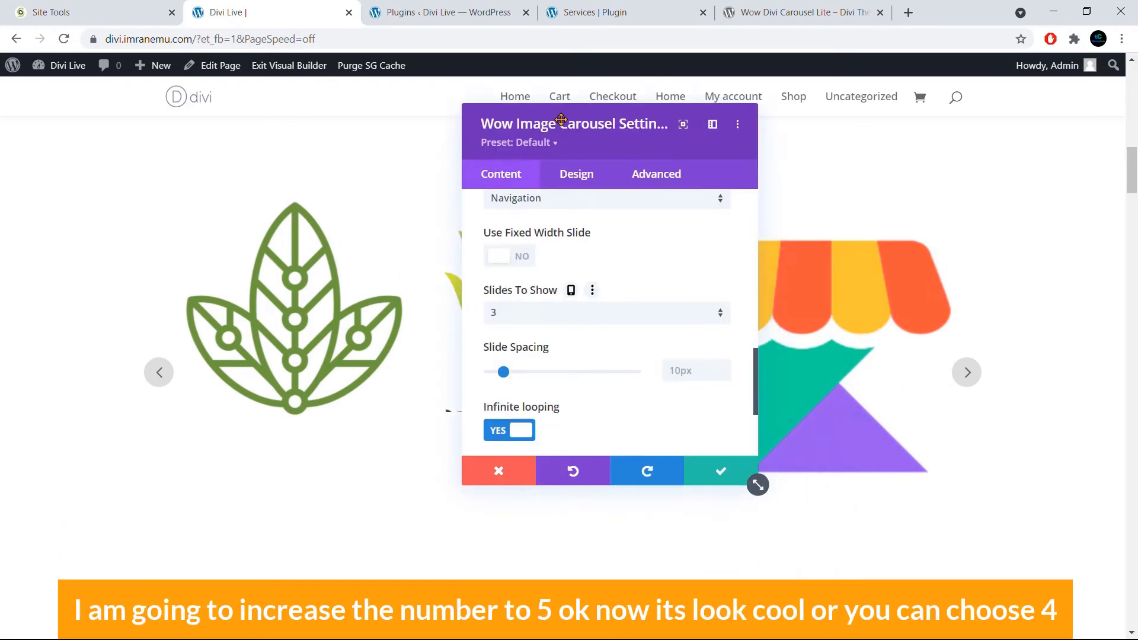
click(570, 320)
click(529, 429)
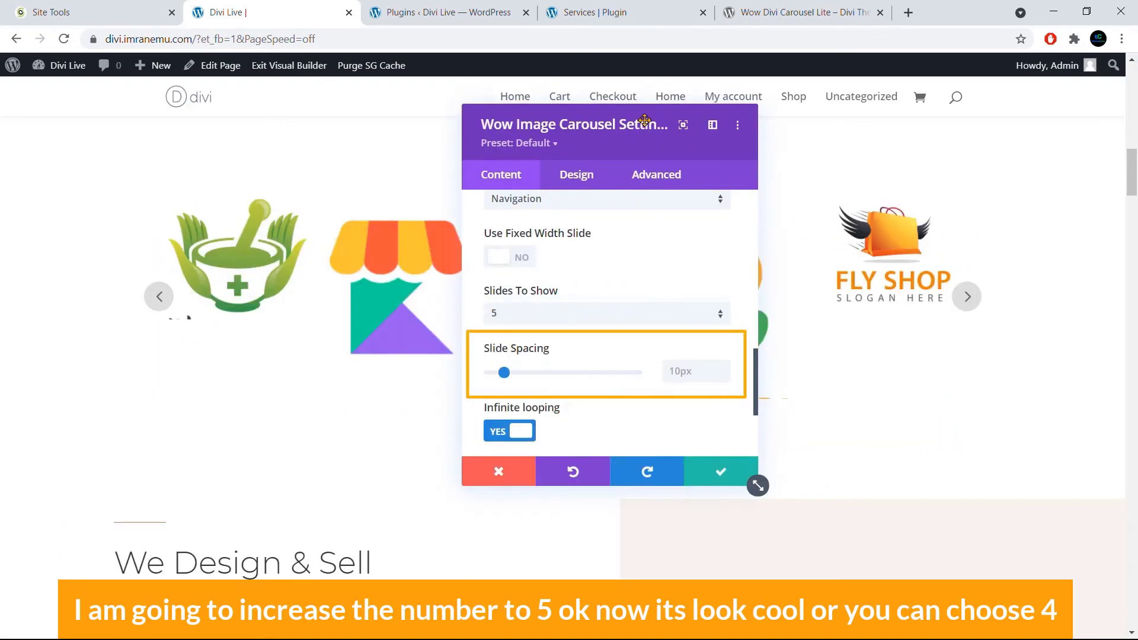
drag(646, 122, 567, 185)
click(617, 470)
click(567, 444)
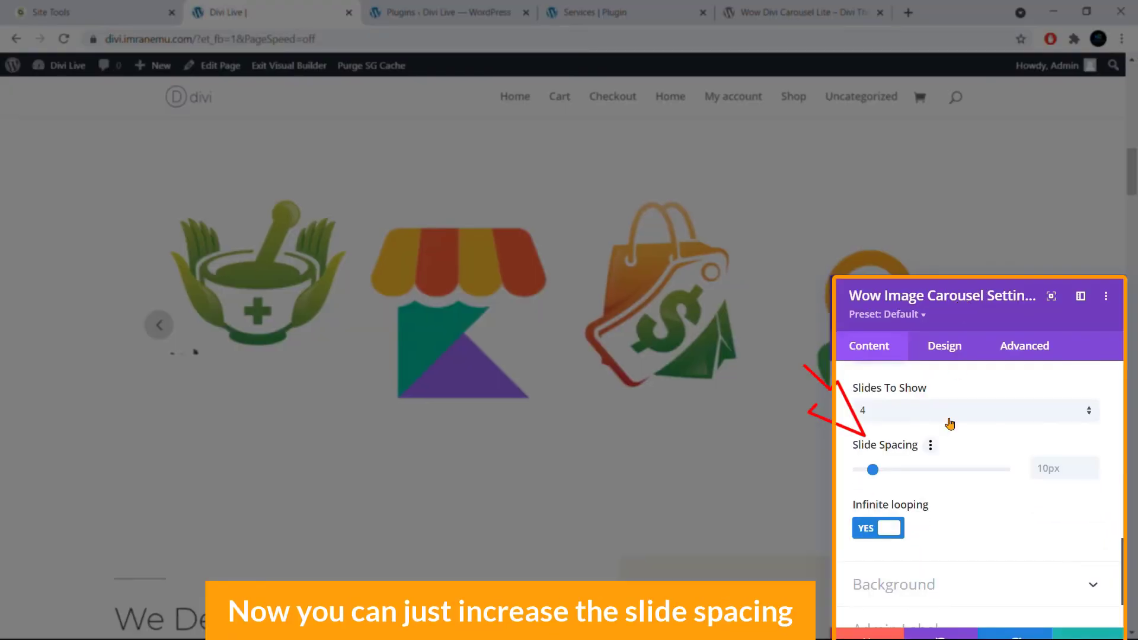
scroll(895, 457, down, 1)
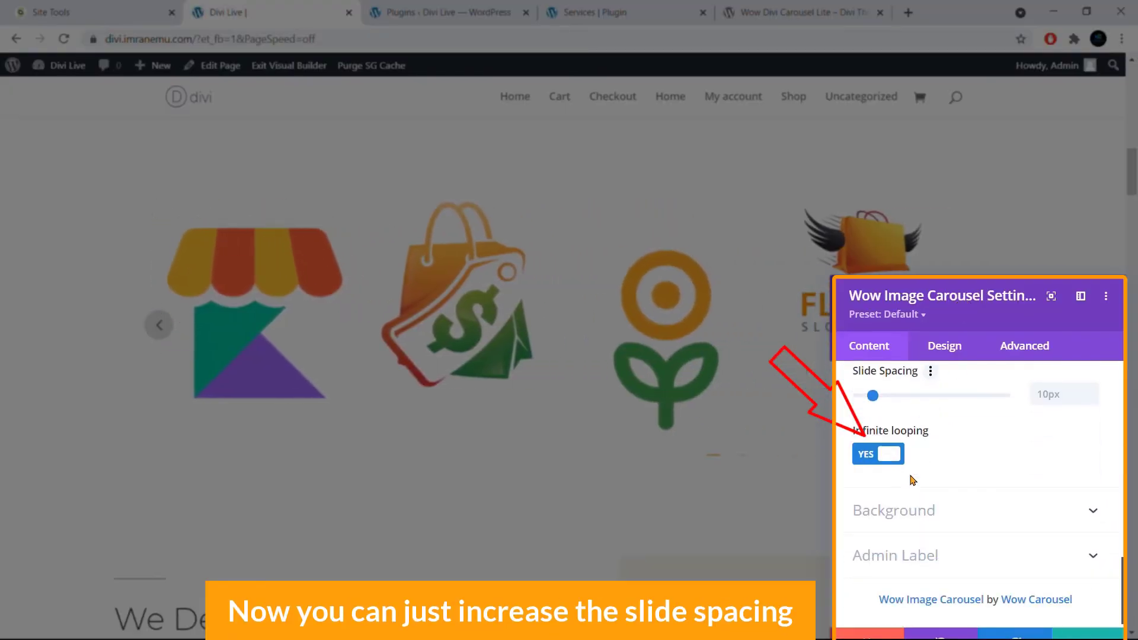
scroll(903, 480, up, 4)
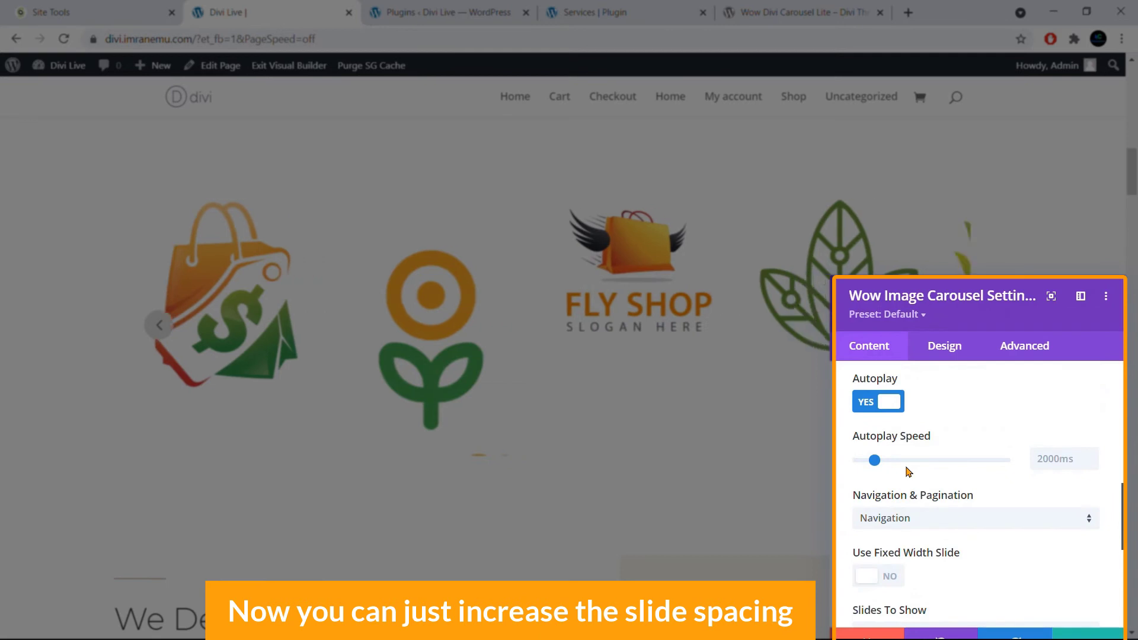
scroll(907, 474, up, 4)
scroll(906, 466, up, 1)
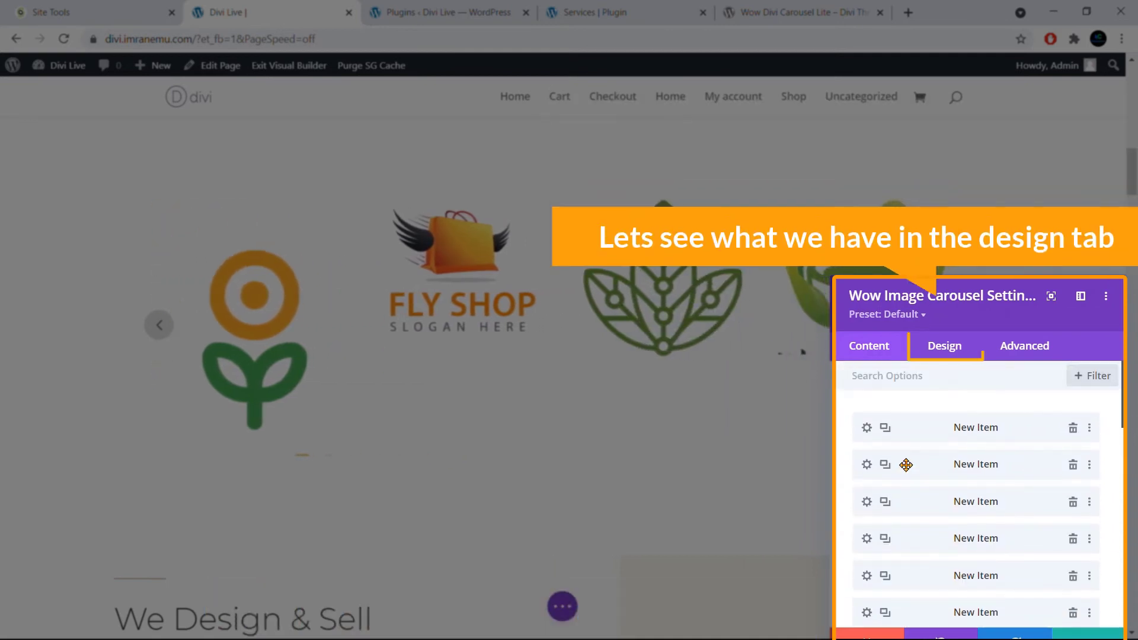
In the Design tab's Carousel options, try the top and bottom spacing sliders, leaving both at 0px.
click(941, 351)
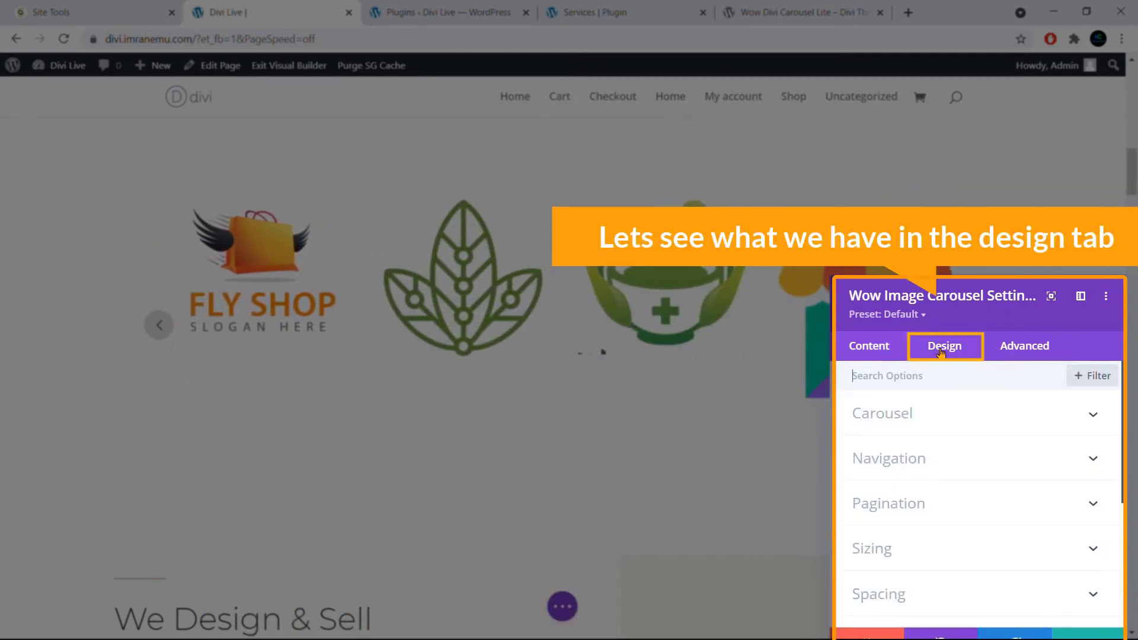
click(934, 418)
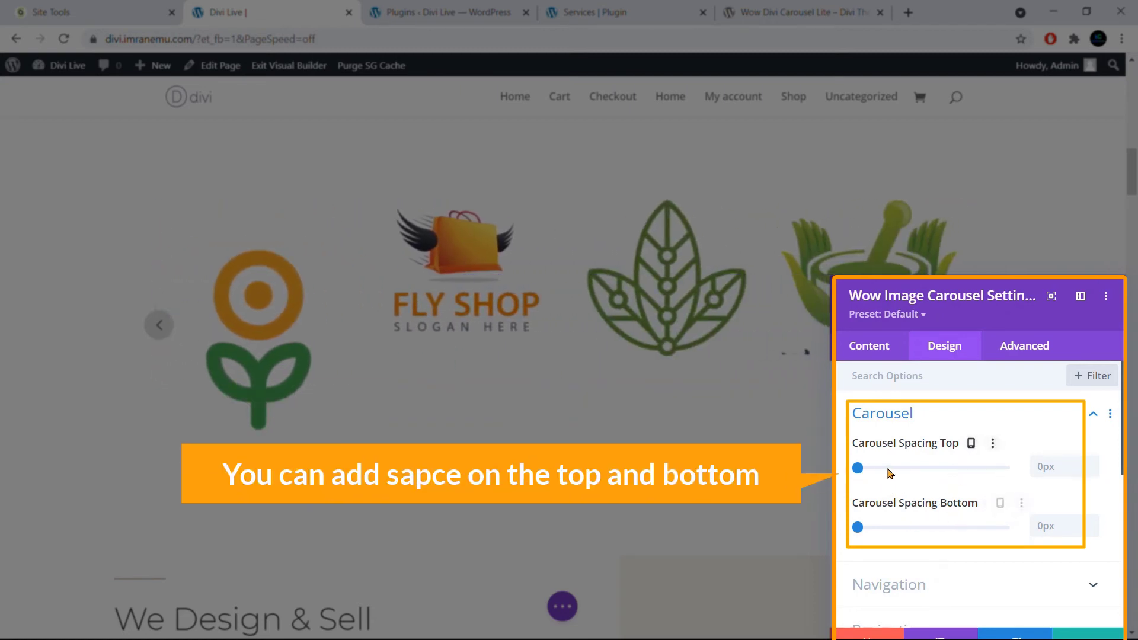
drag(888, 472, 907, 469)
click(994, 443)
mouse_move(860, 532)
mouse_down()
mouse_move(902, 532)
mouse_move(839, 538)
mouse_up()
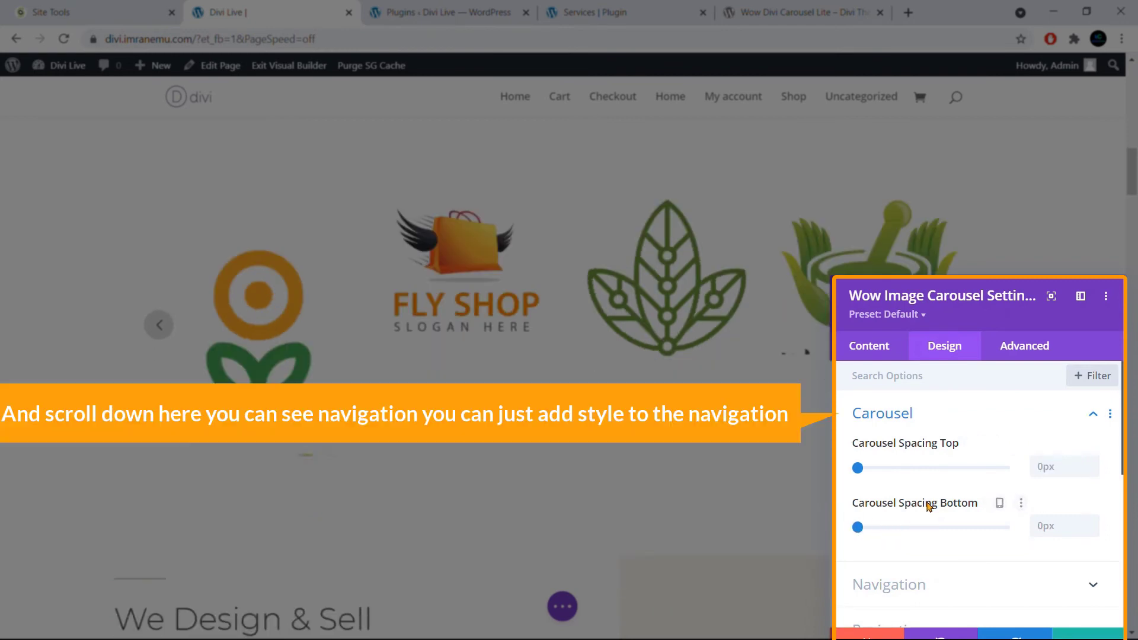
scroll(922, 511, down, 5)
Style the navigation arrows with 28px white icons on a violet #8300e9 background.
click(916, 450)
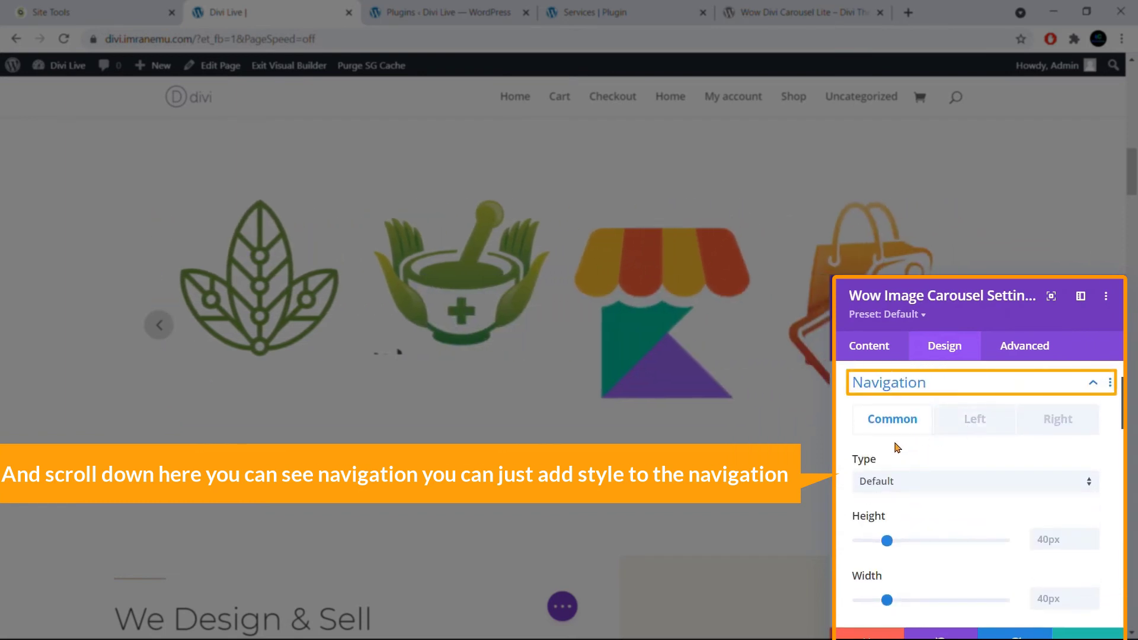
scroll(903, 449, down, 1)
scroll(904, 449, up, 1)
scroll(904, 450, up, 1)
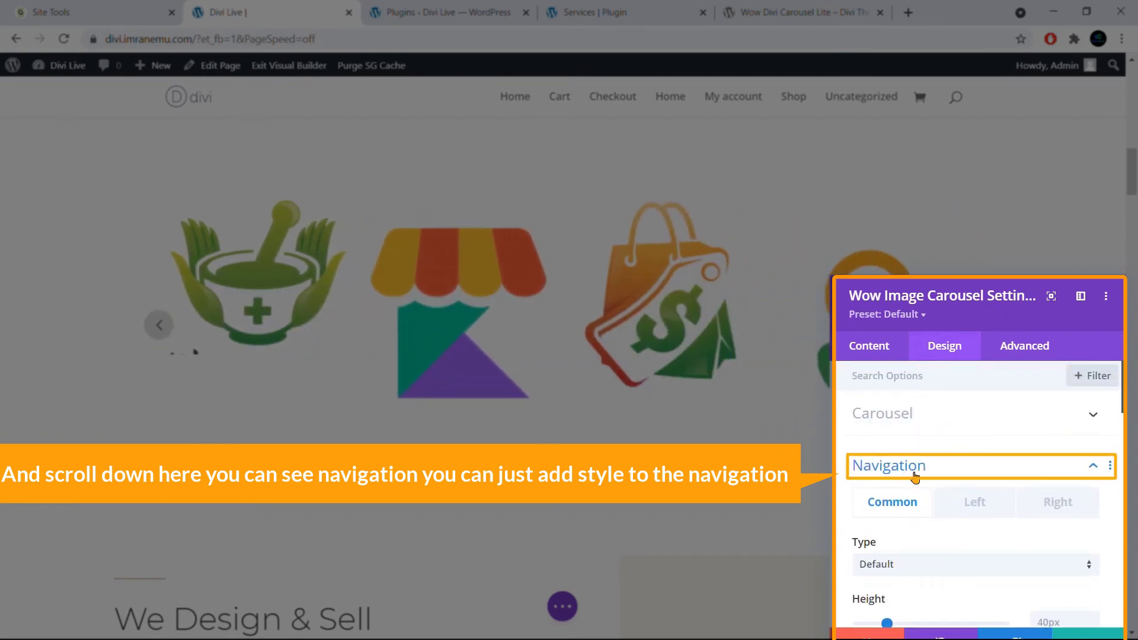
scroll(899, 485, down, 2)
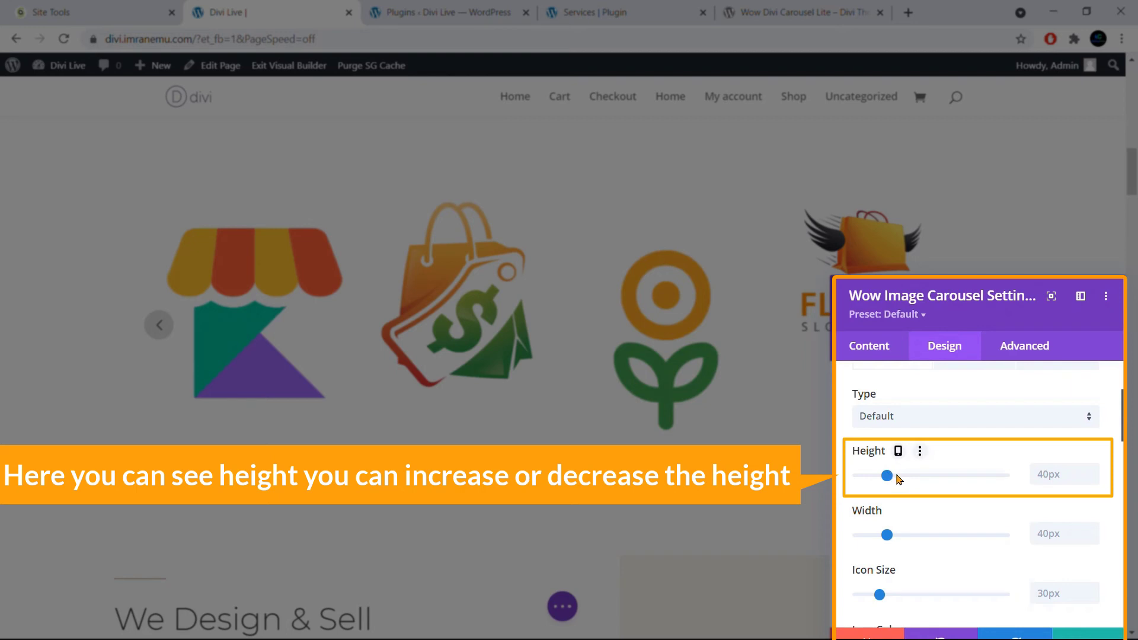
scroll(916, 481, down, 3)
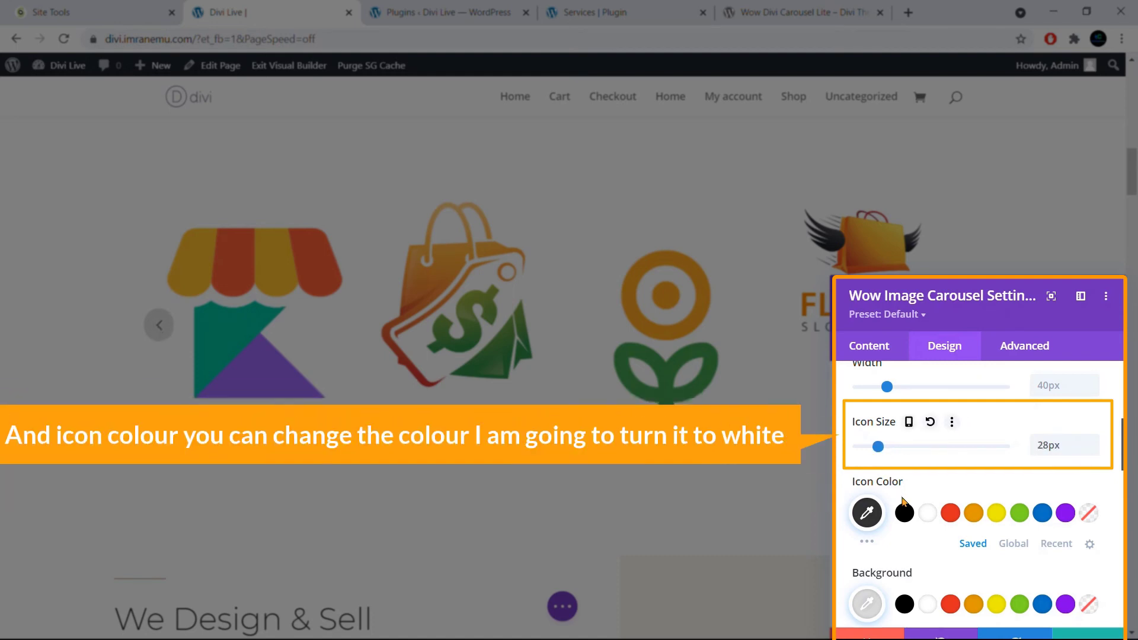
scroll(872, 475, down, 1)
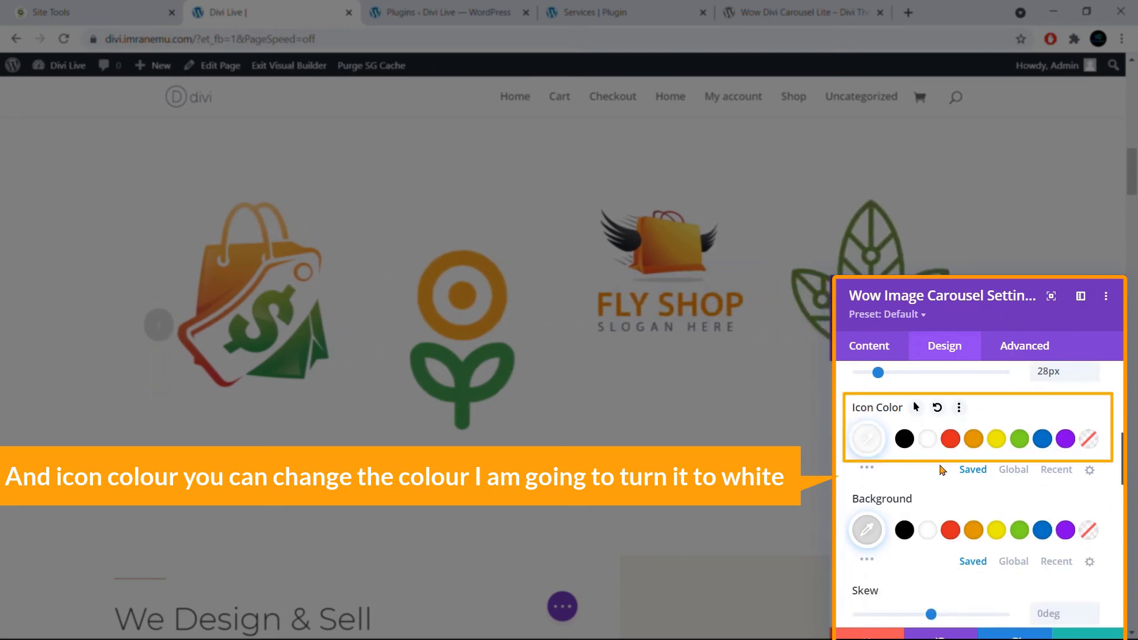
scroll(943, 470, down, 1)
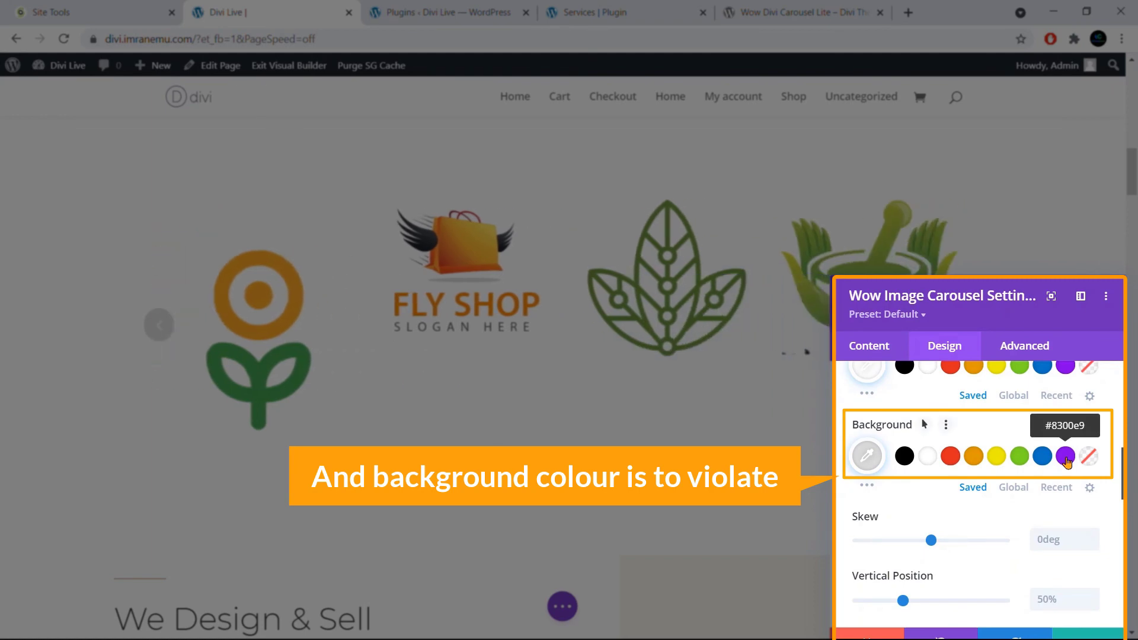
drag(1026, 319, 992, 429)
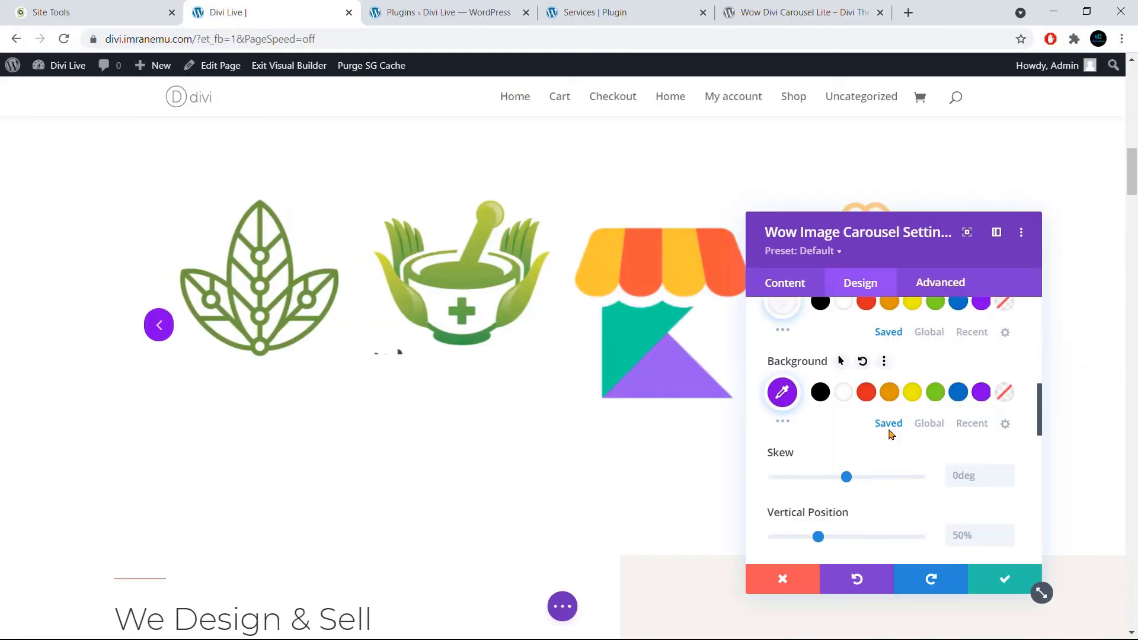
Set the Pagination dot colour to the violet #8300e9 swatch.
scroll(816, 437, down, 5)
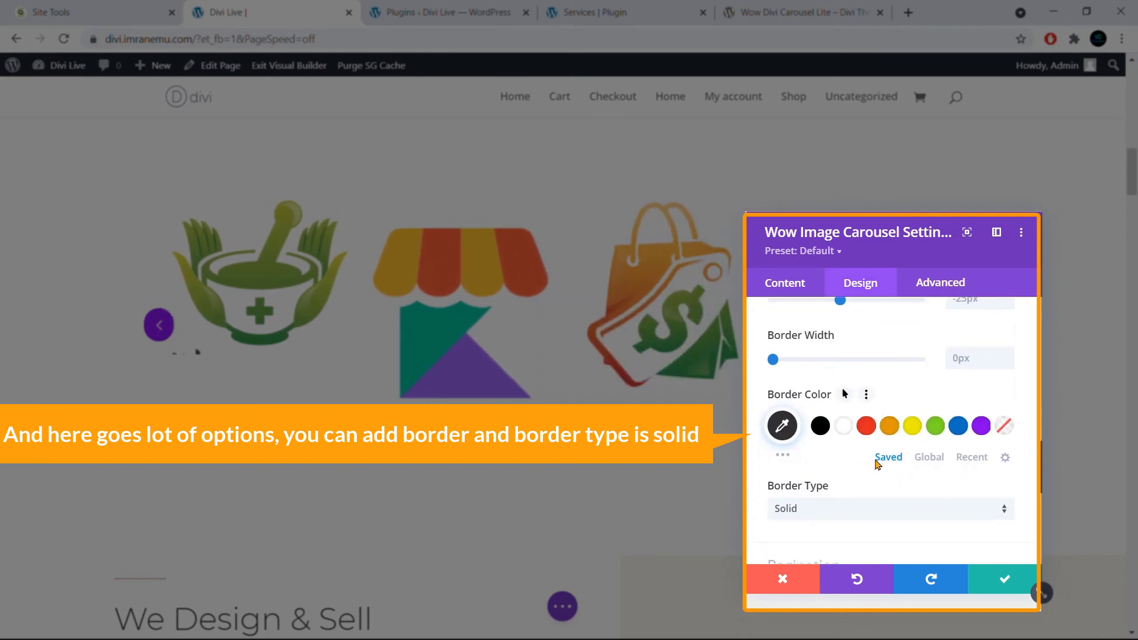
scroll(877, 462, down, 2)
scroll(877, 465, up, 2)
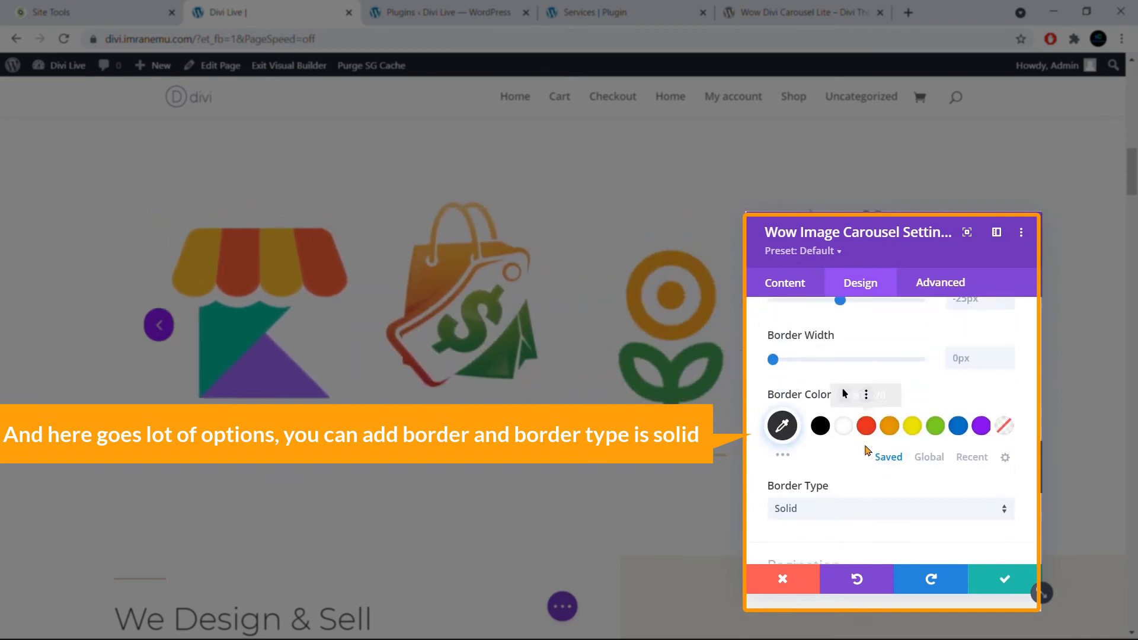
scroll(833, 498, down, 2)
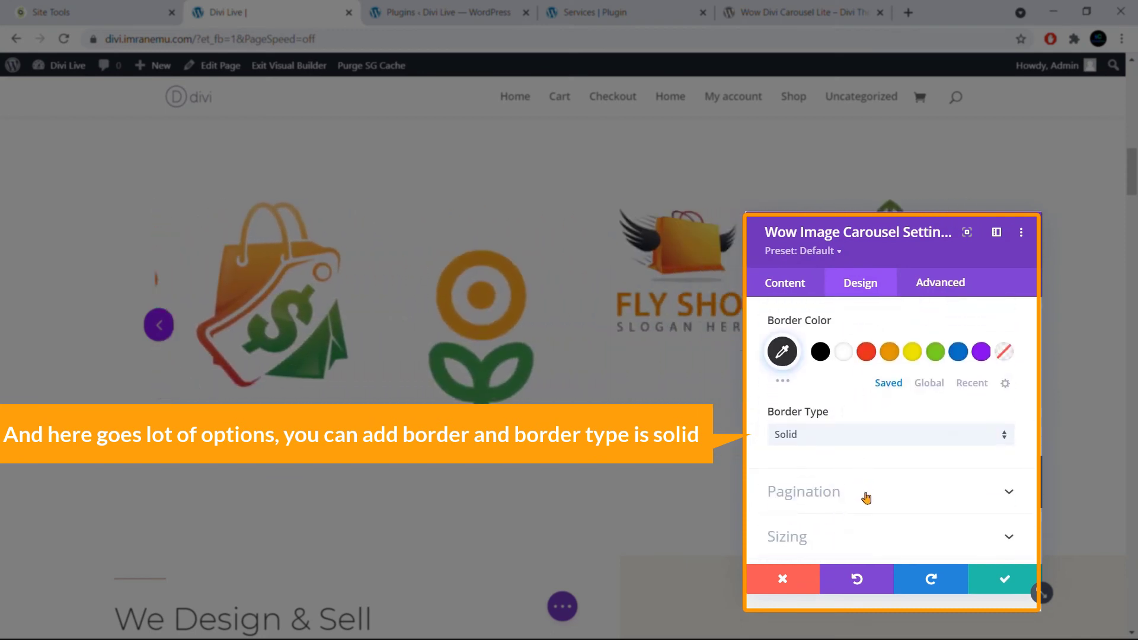
scroll(864, 485, down, 2)
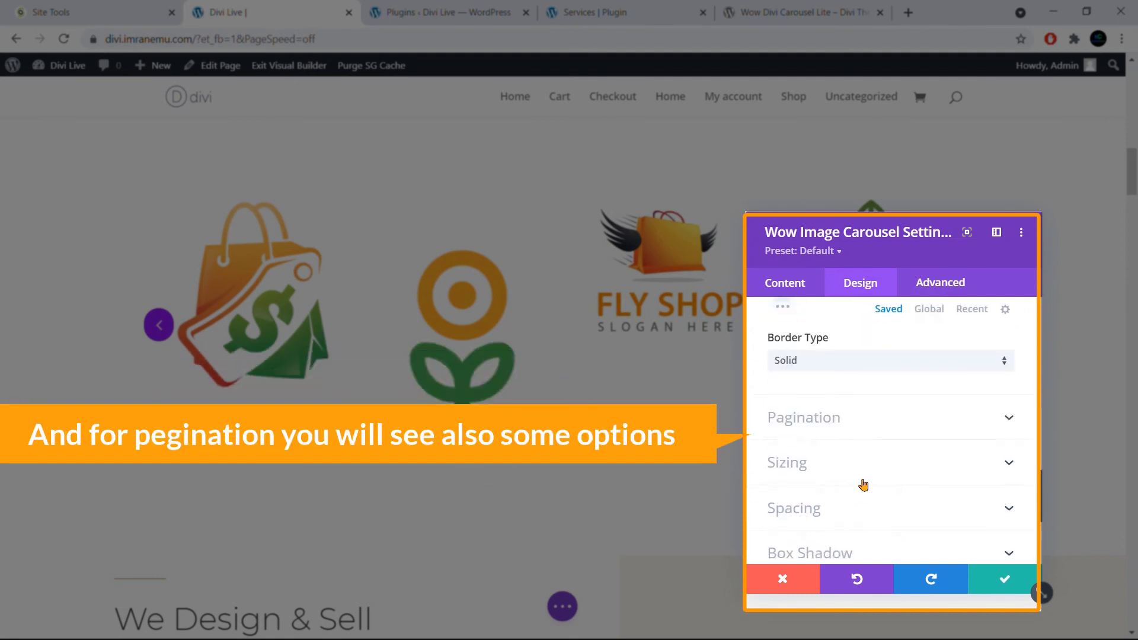
click(853, 434)
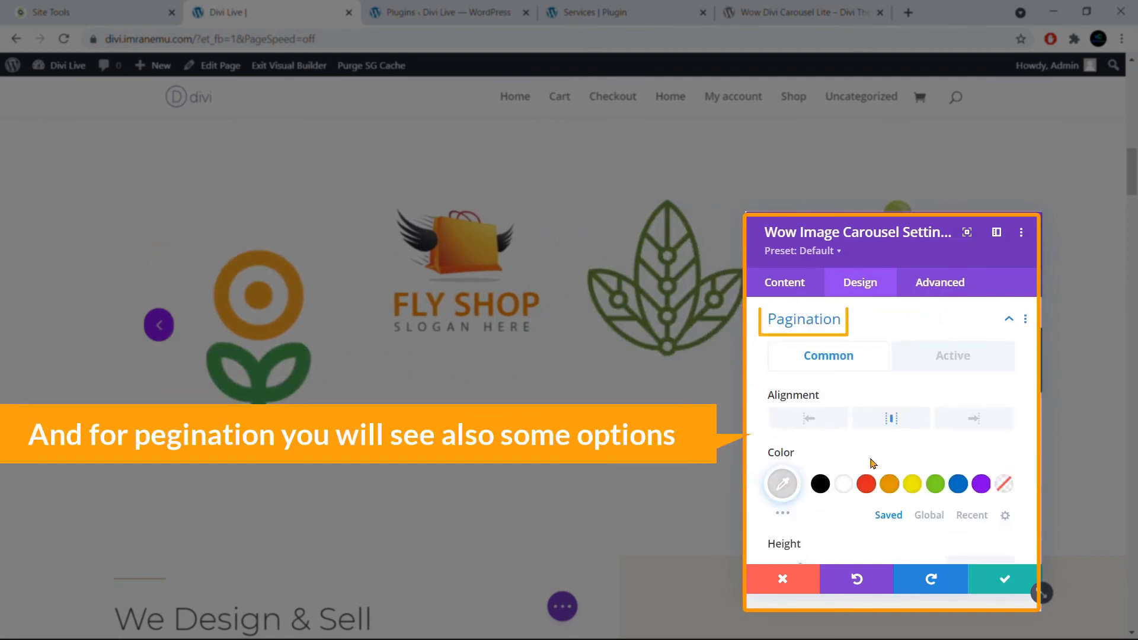
click(982, 485)
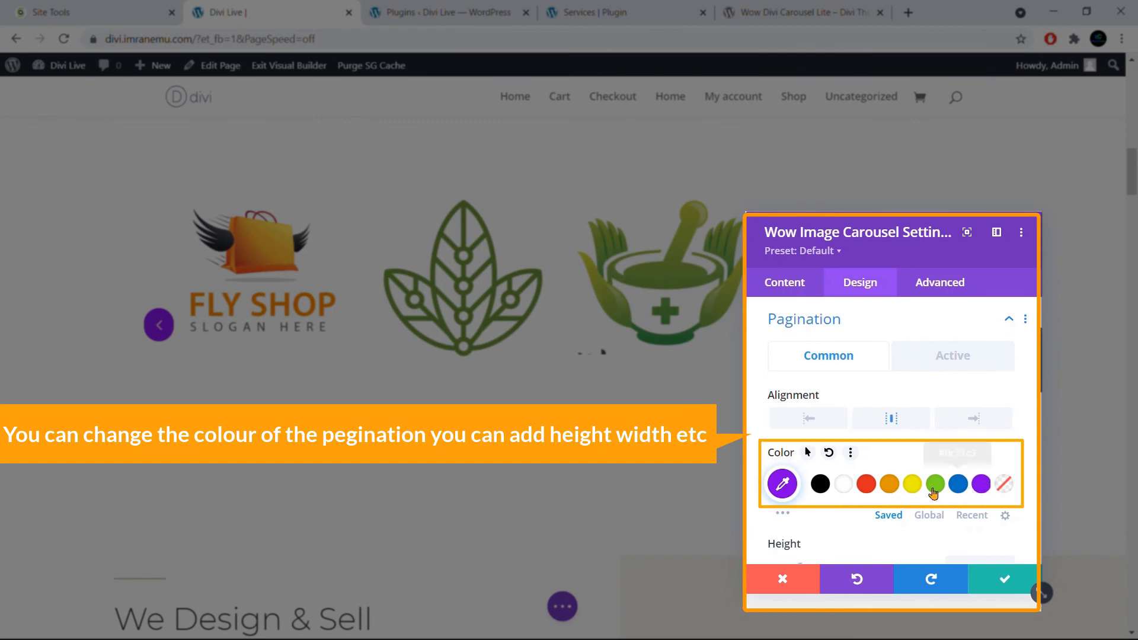
scroll(871, 460, down, 3)
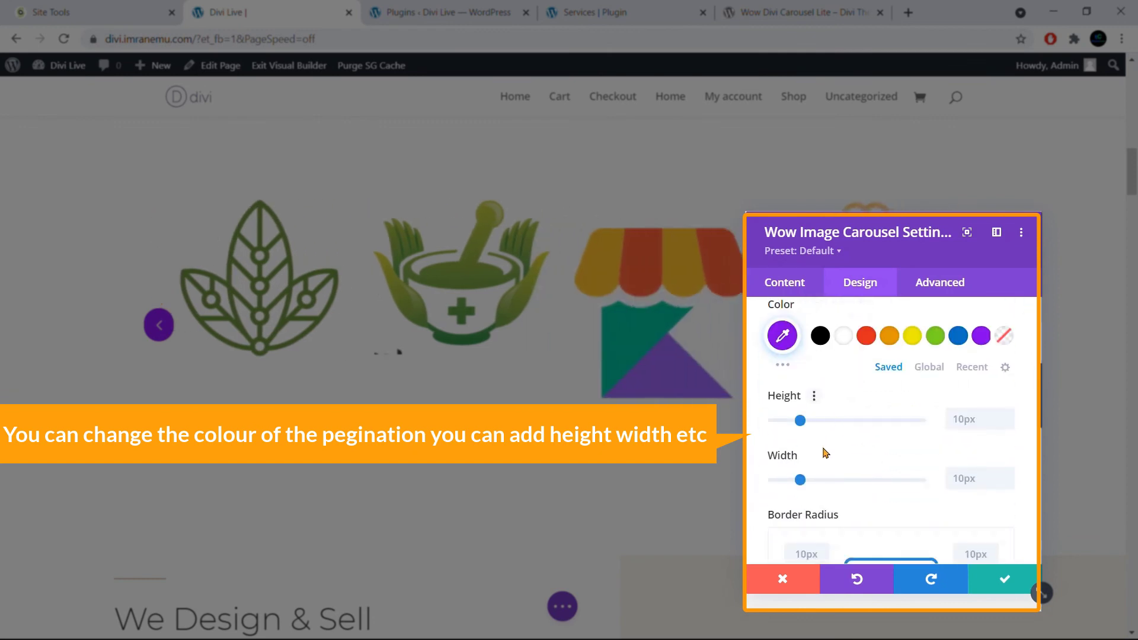
scroll(826, 455, down, 1)
scroll(830, 460, down, 3)
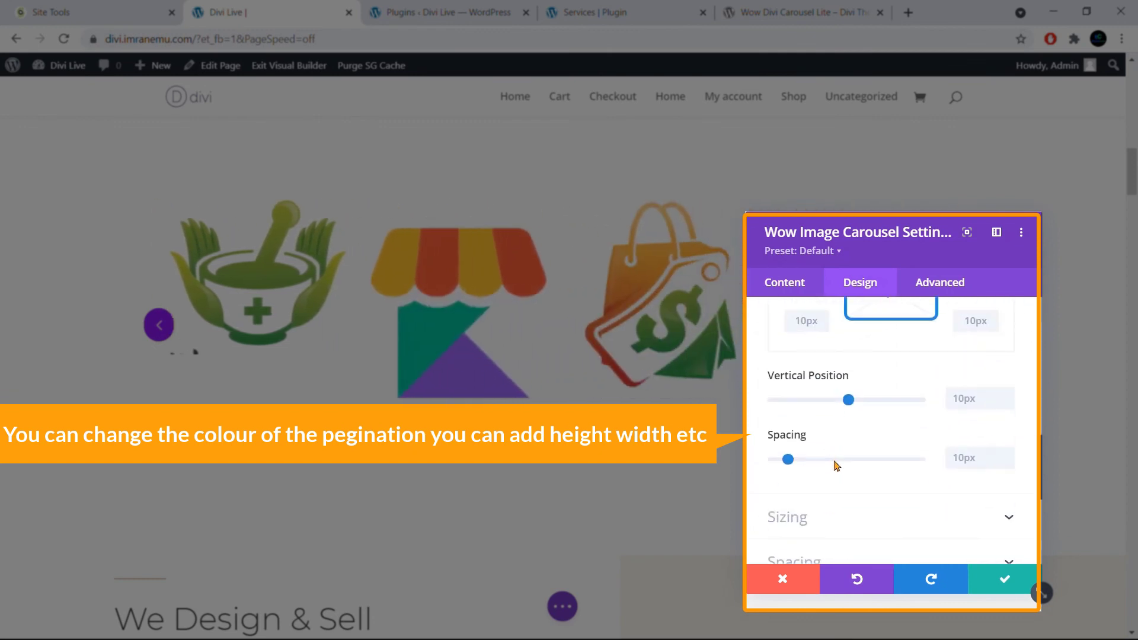
scroll(835, 466, down, 3)
scroll(834, 467, down, 2)
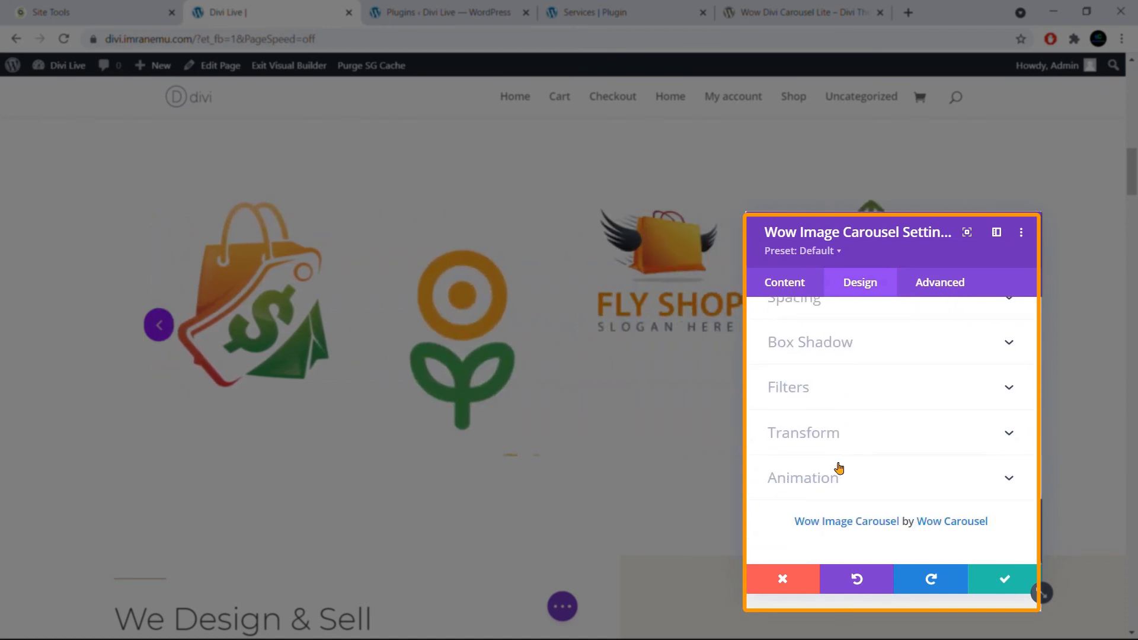
Keep the carousel module's changes and save the page.
click(1000, 580)
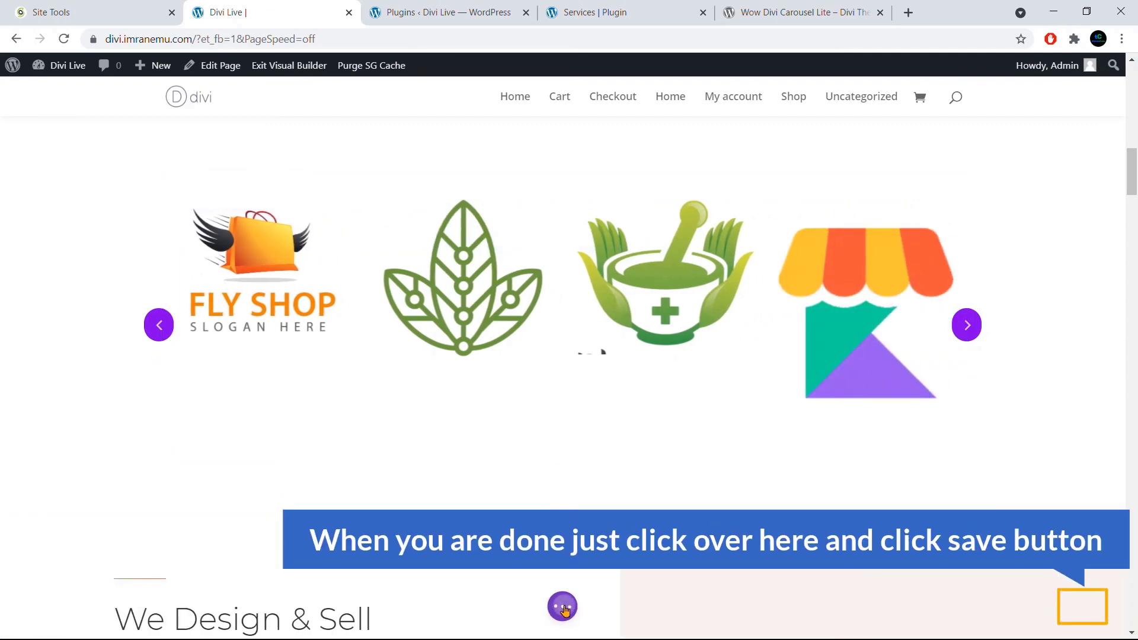
click(563, 608)
click(1091, 619)
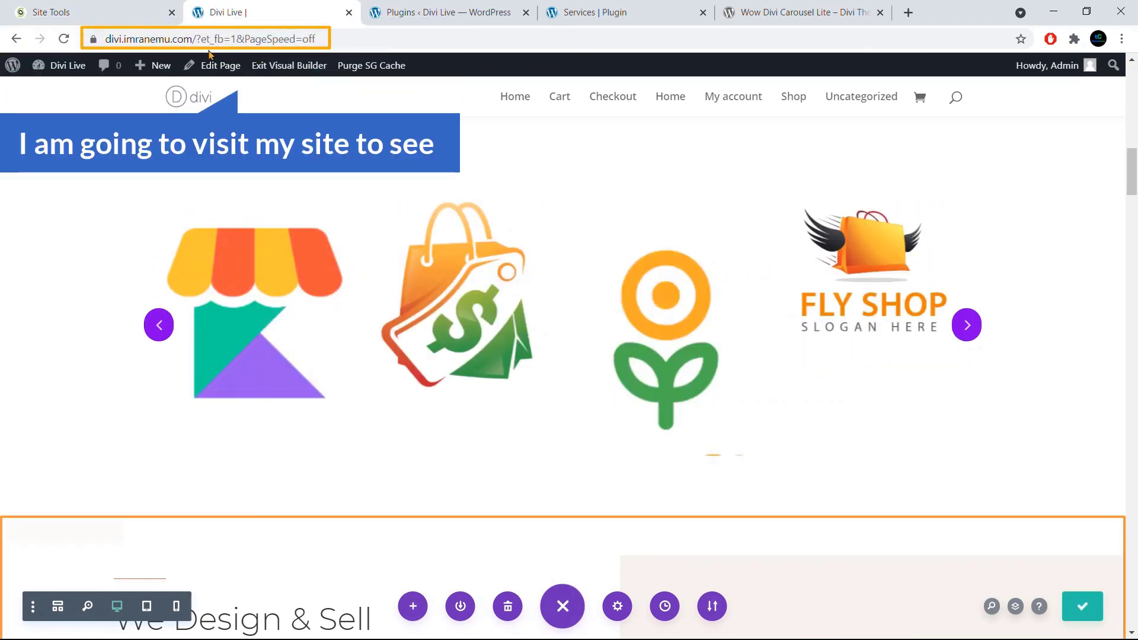
Copy the site's web address and load the live site in a new tab.
click(146, 39)
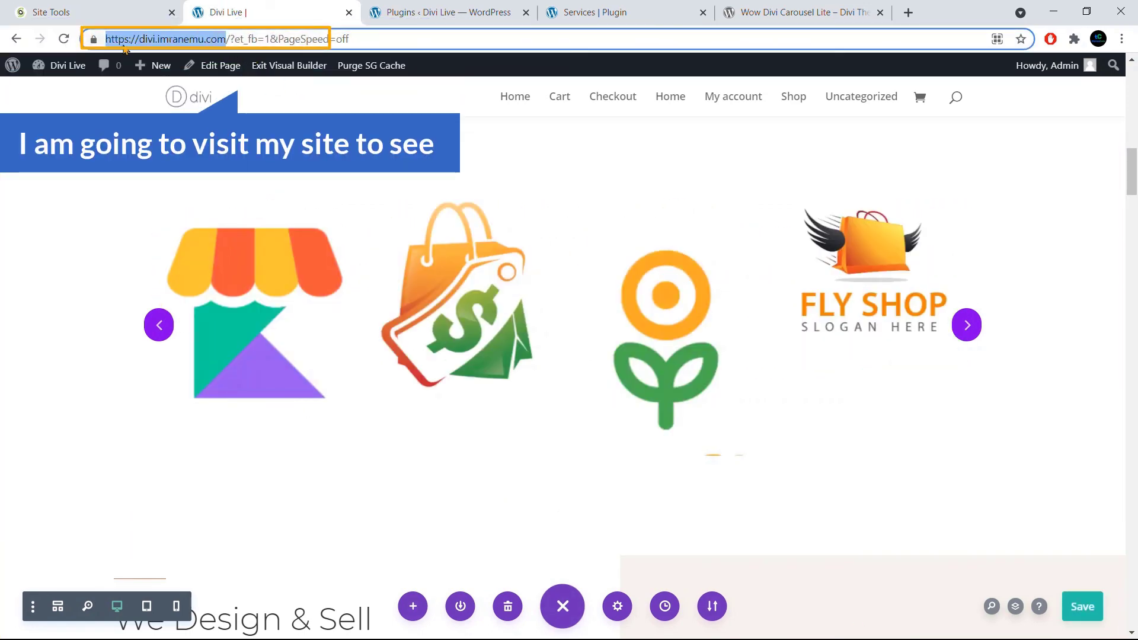
key(ctrl+c)
key(ctrl+t)
key(ctrl+v)
key(Return)
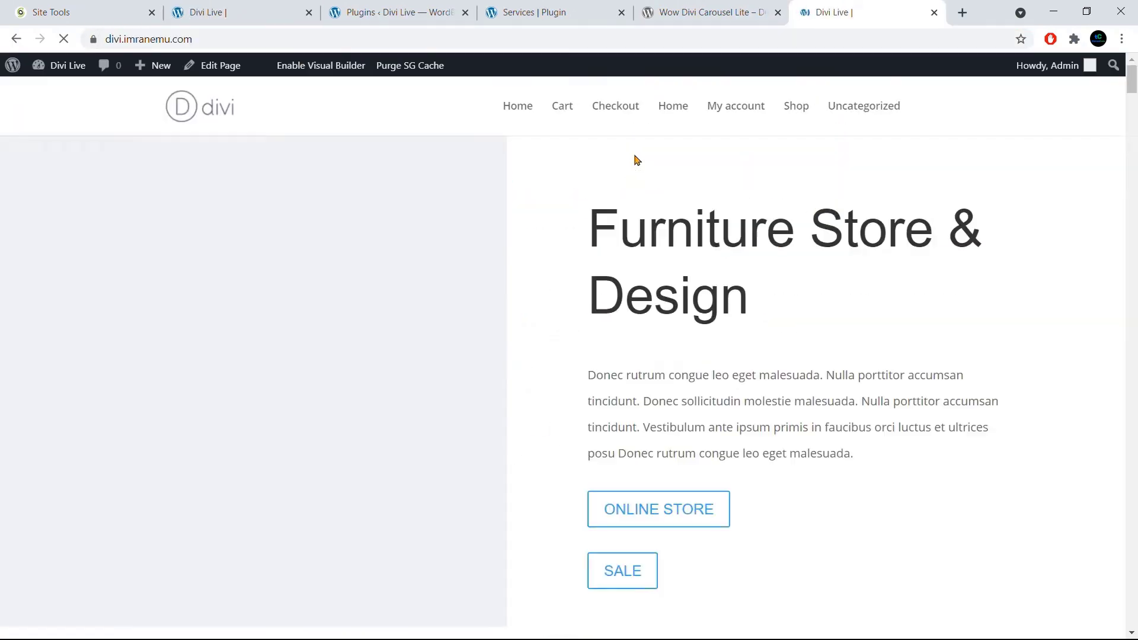
Scroll to the live carousel and advance it two logos with the right violet arrow.
scroll(645, 221, down, 15)
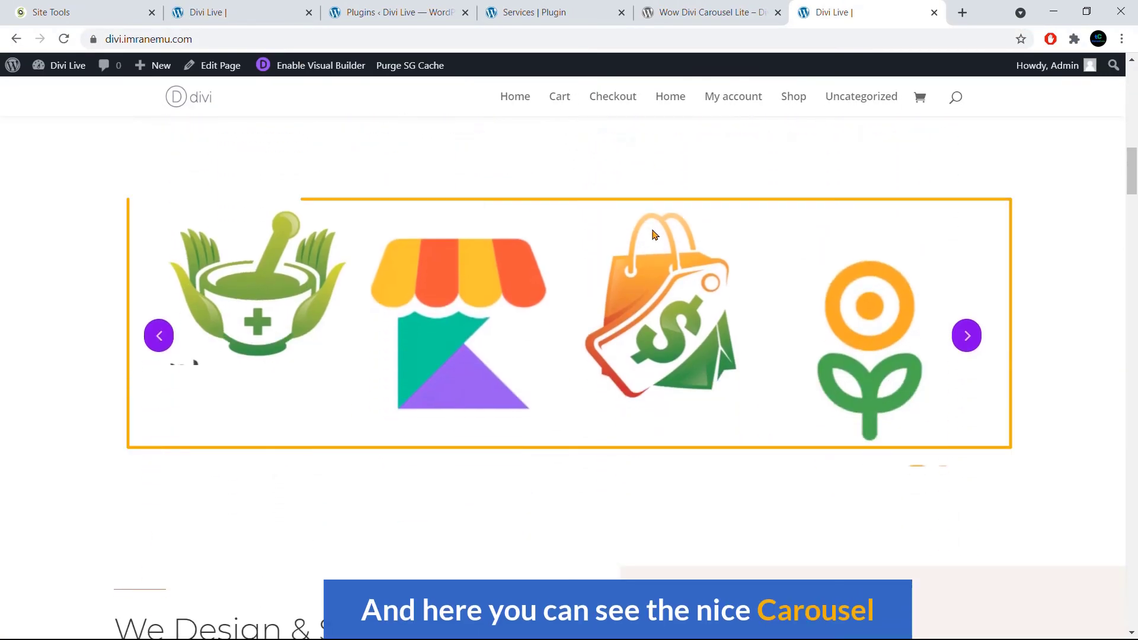
click(968, 336)
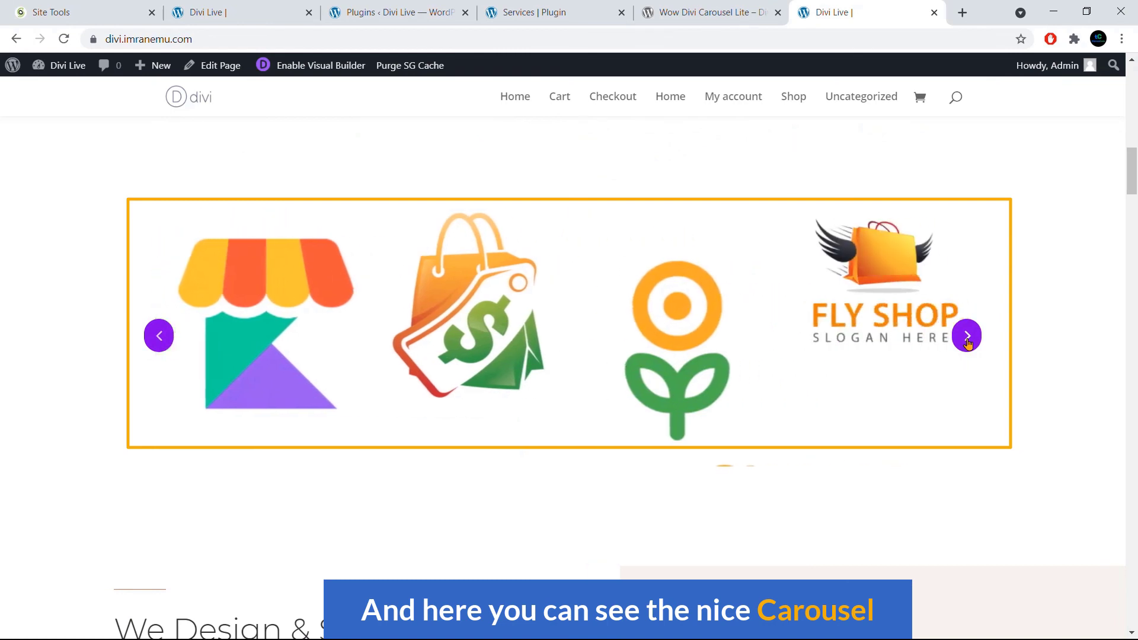
click(968, 336)
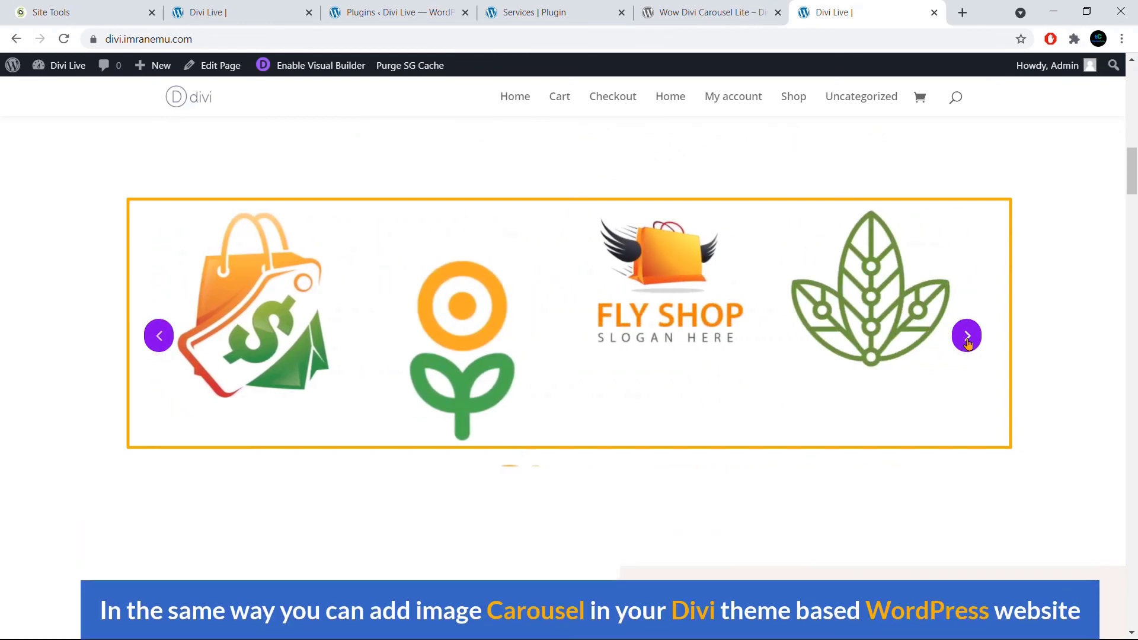